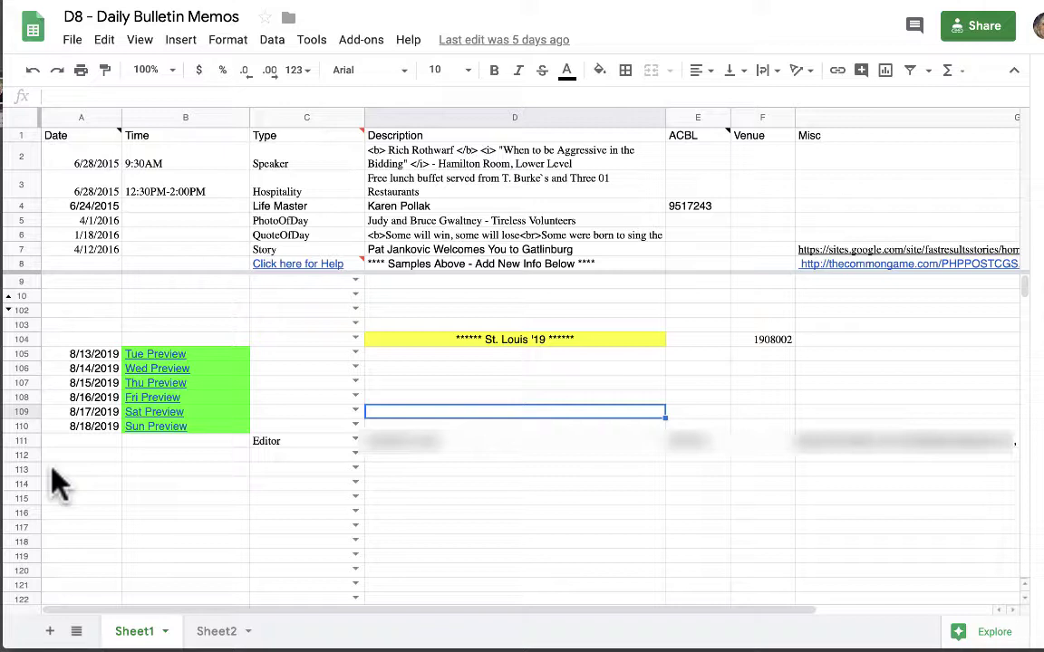
Enter 8/15/2019 in A113 and the time 9am-10am in B113.
left_click(74, 472)
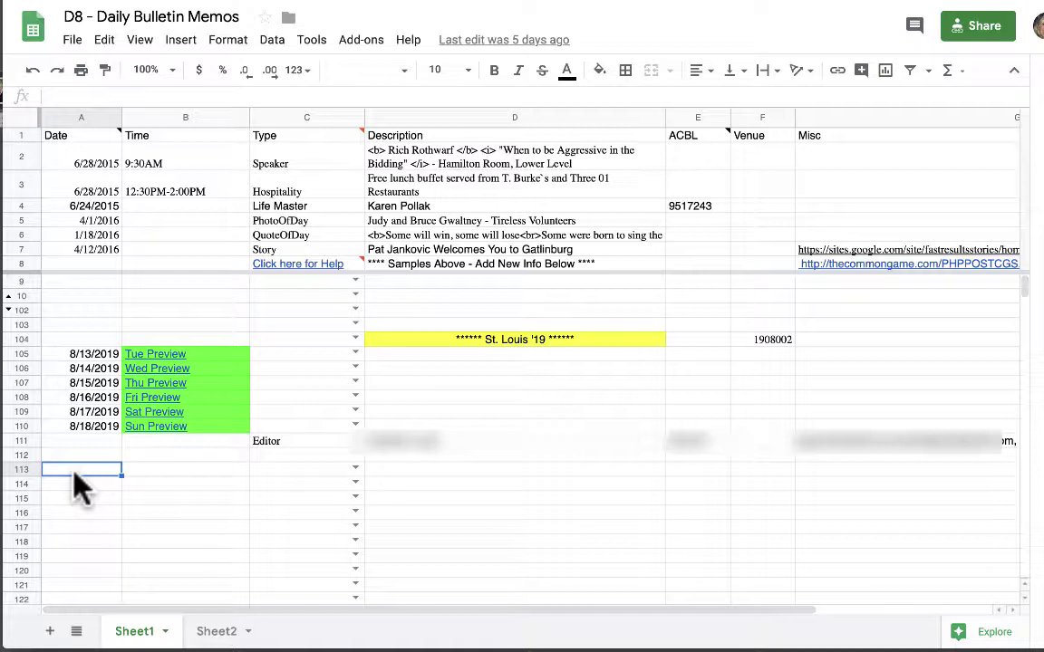
type("8/")
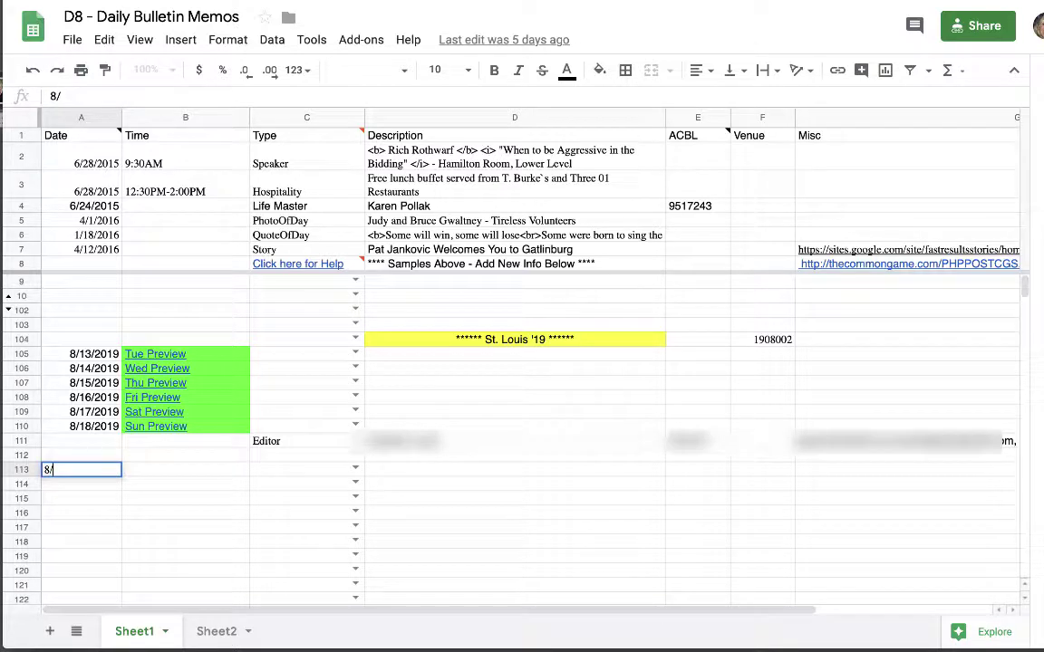
type("15/2019")
left_click(142, 469)
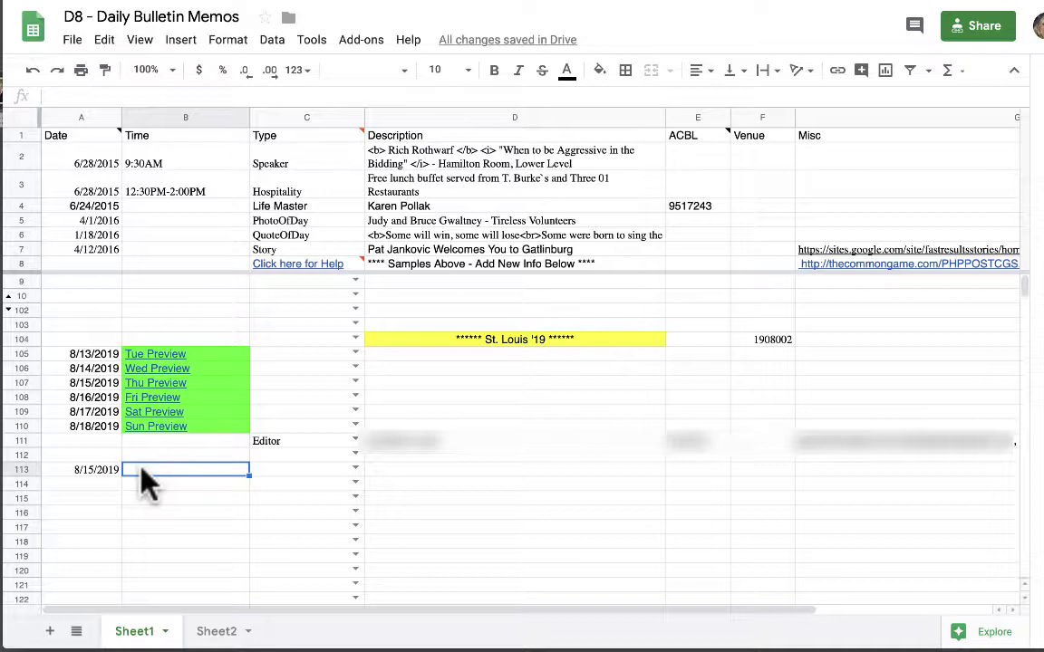
type("9am")
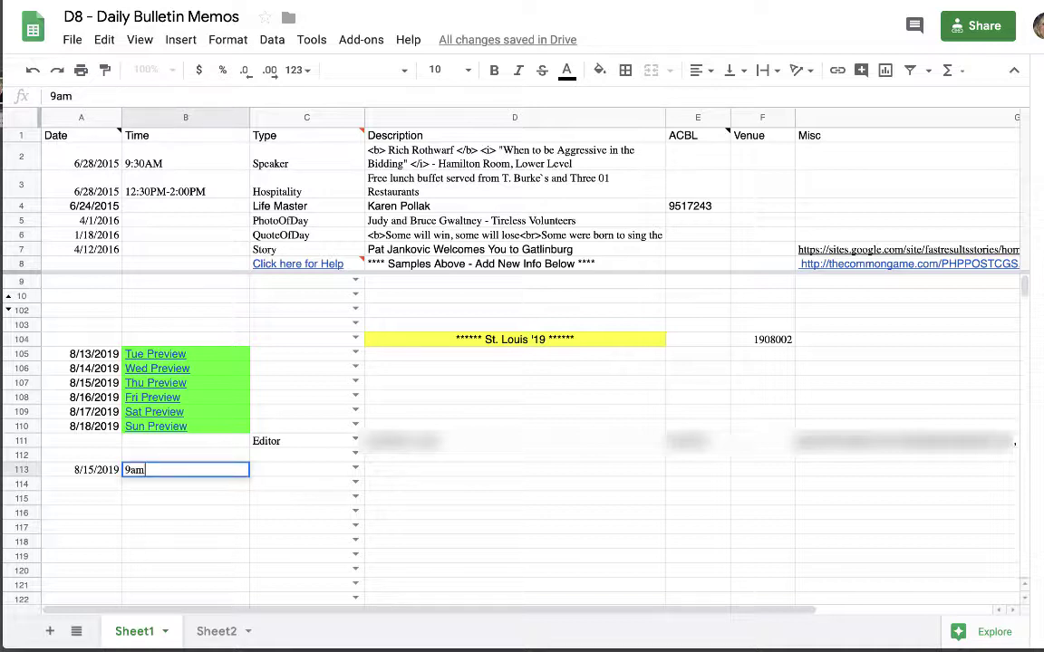
type("-10am")
Set row 113's Type in C113 to Hospitality.
left_click(355, 470)
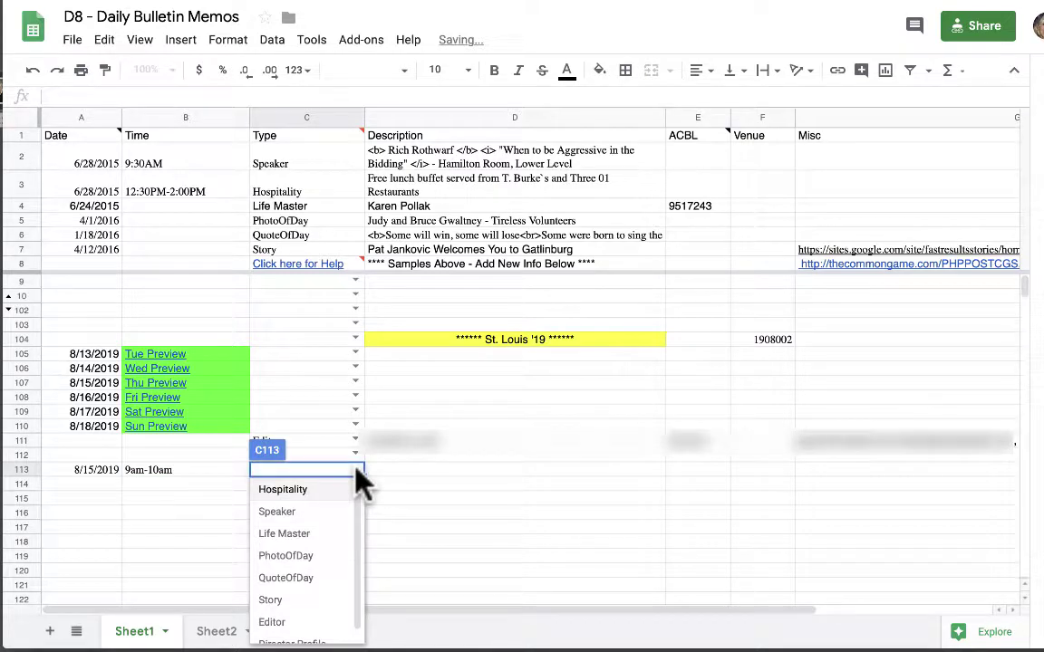
scroll(358, 535, "down", 1)
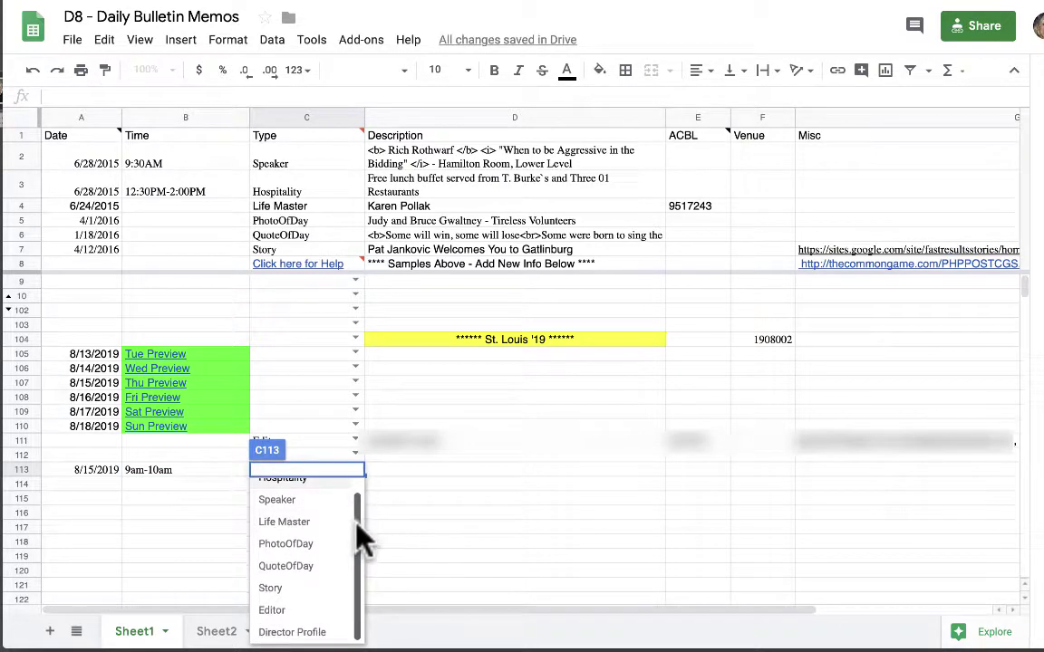
scroll(357, 524, "up", 1)
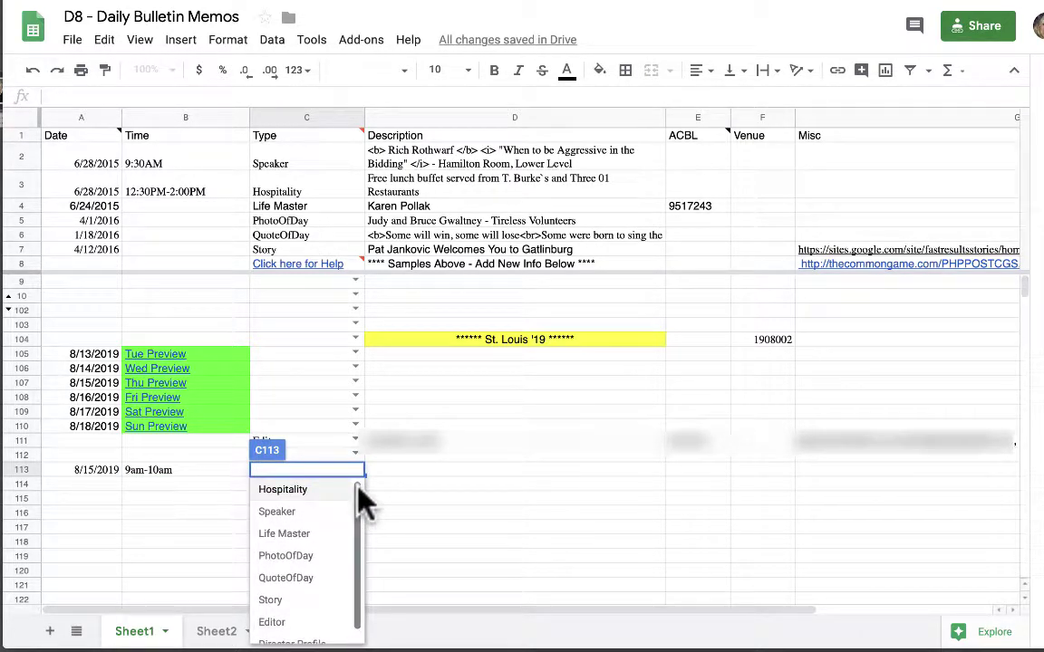
left_click(304, 494)
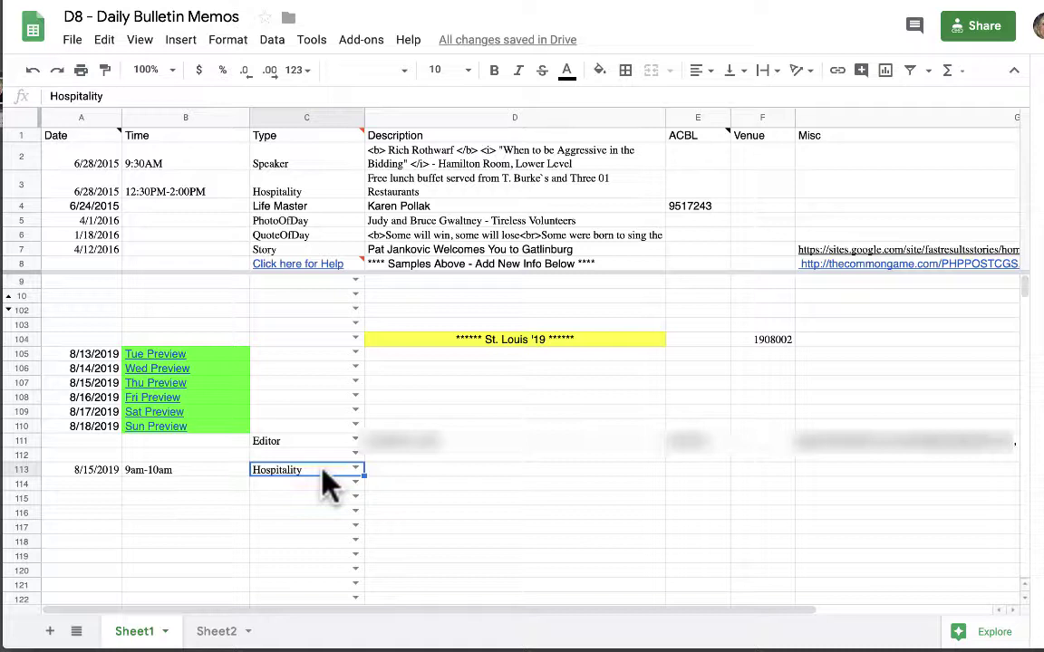
left_click(401, 471)
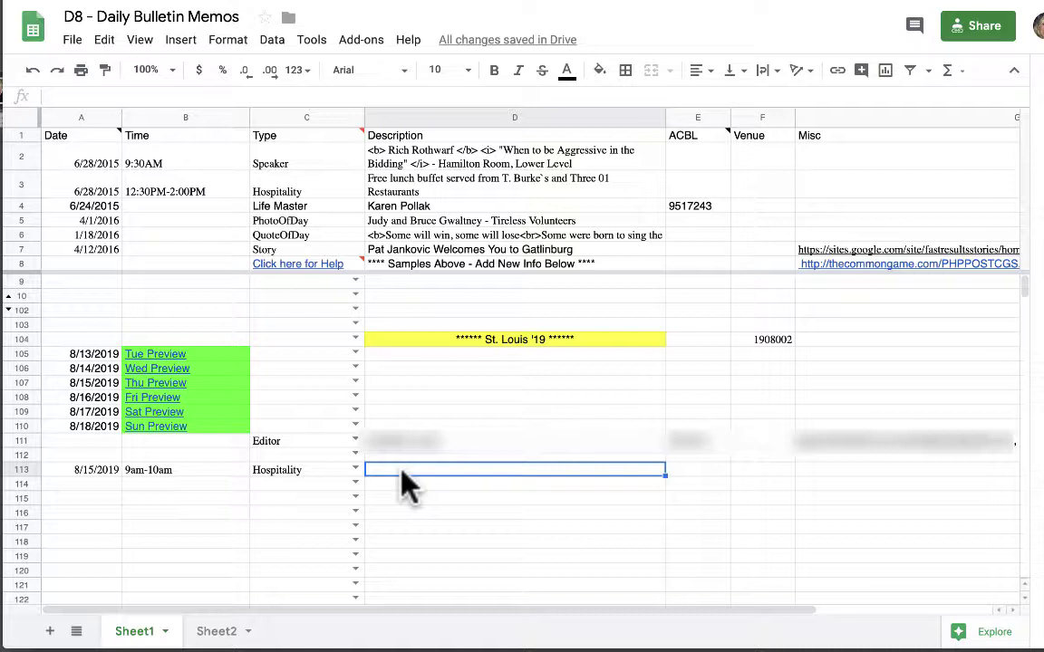
Enter 'Ice cream and cookies - ballroom' as D113's description.
type("I")
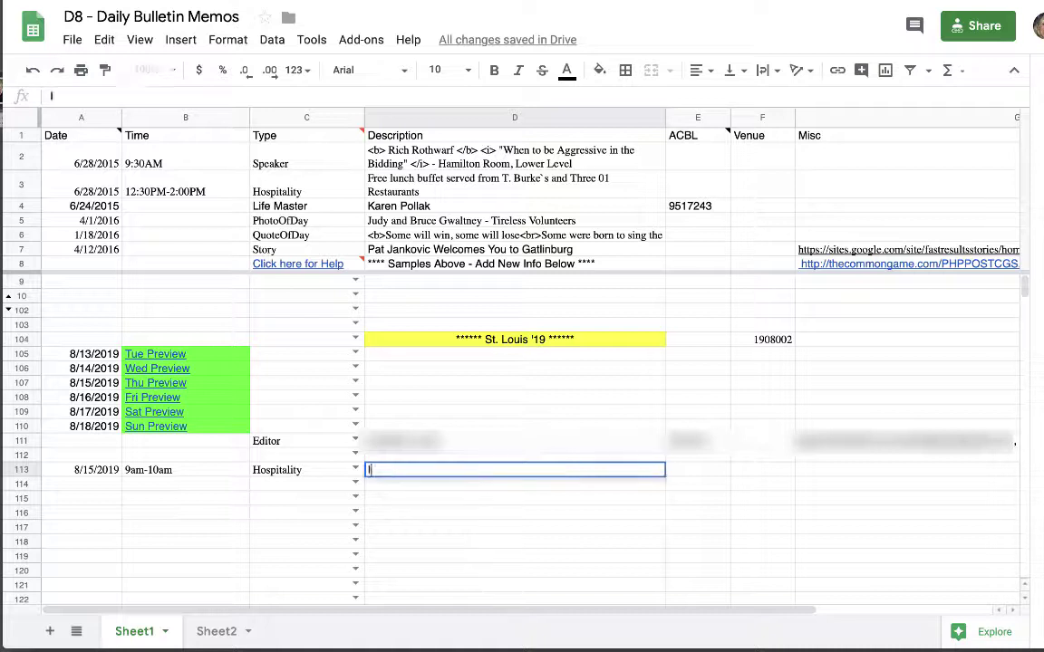
type("ce cream and cookies")
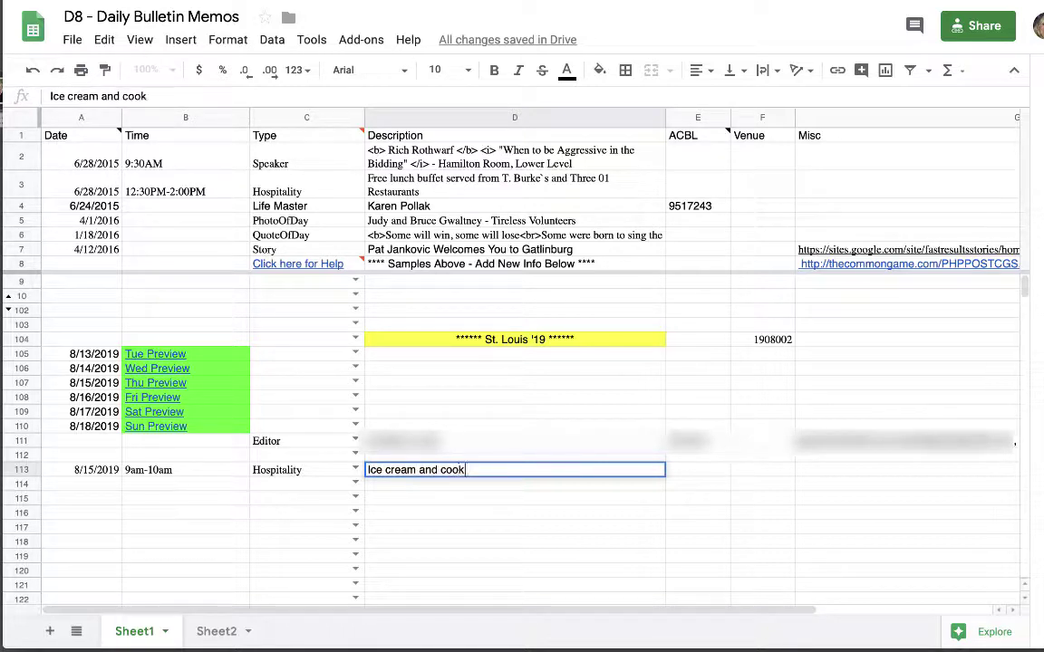
key("BackSpace")
key("BackSpace")
key("BackSpace")
type("ies")
key("Return")
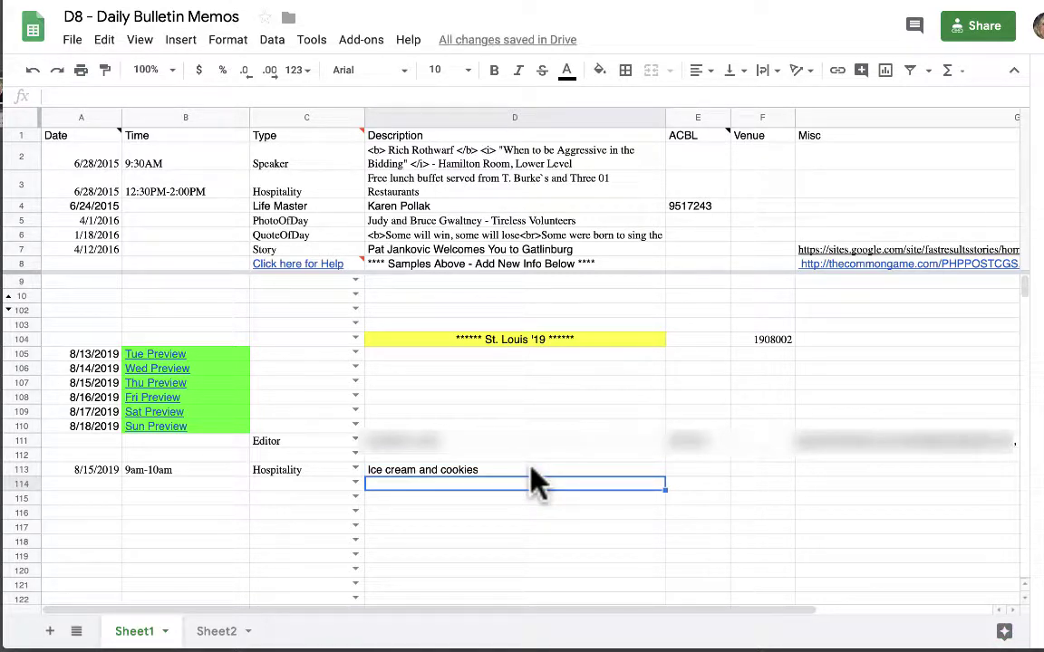
double_click(531, 469)
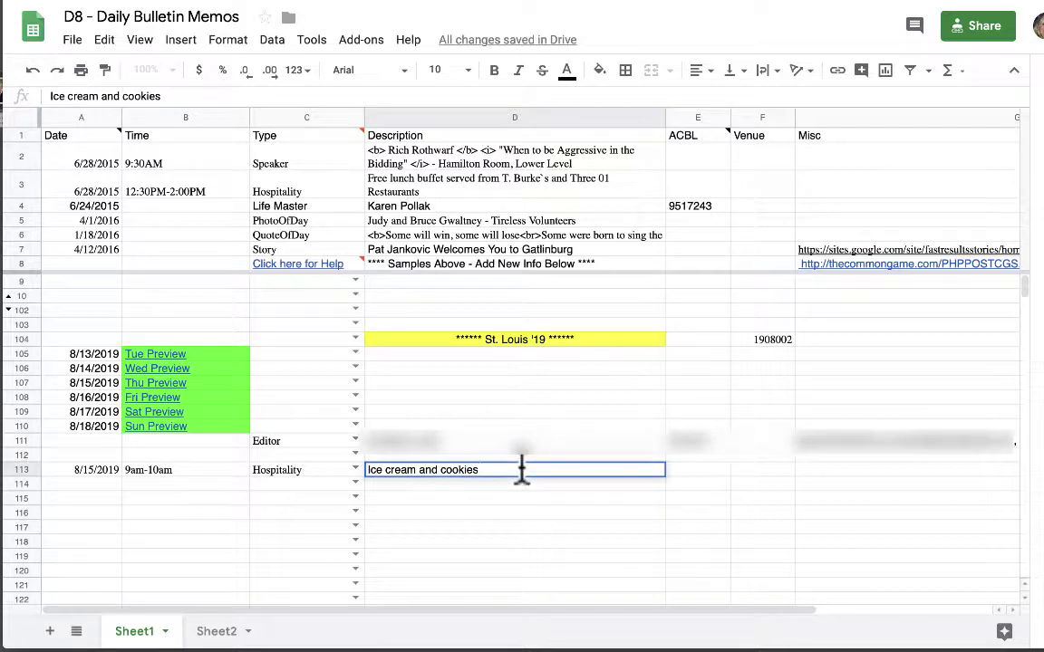
type("- ballroom")
key("Return")
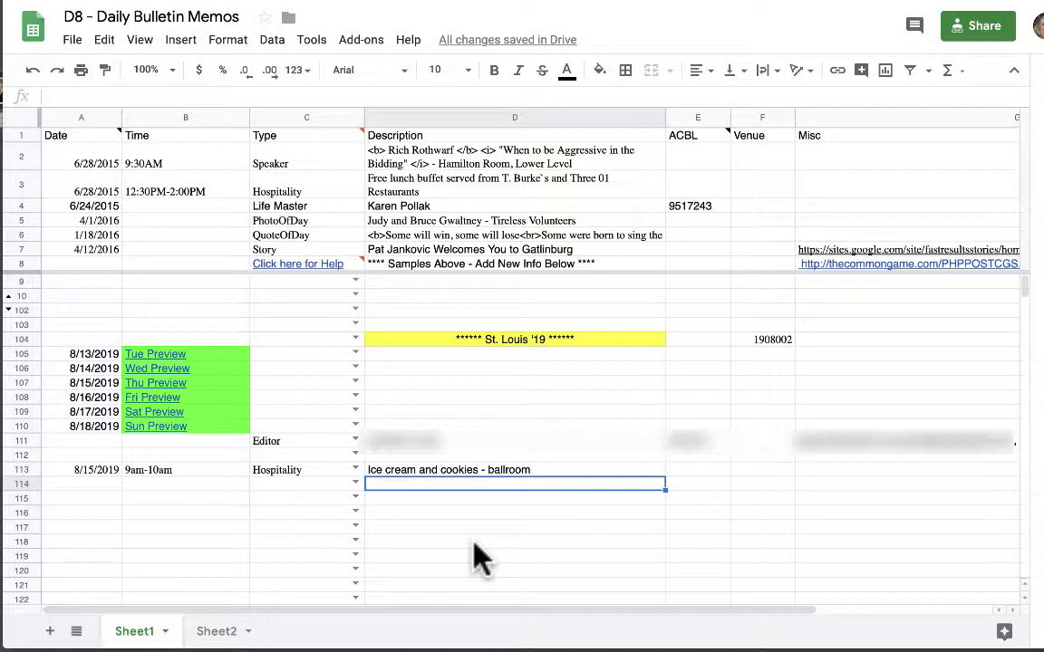
Change the description's location from ballroom to 'lower ballroom'.
double_click(541, 471)
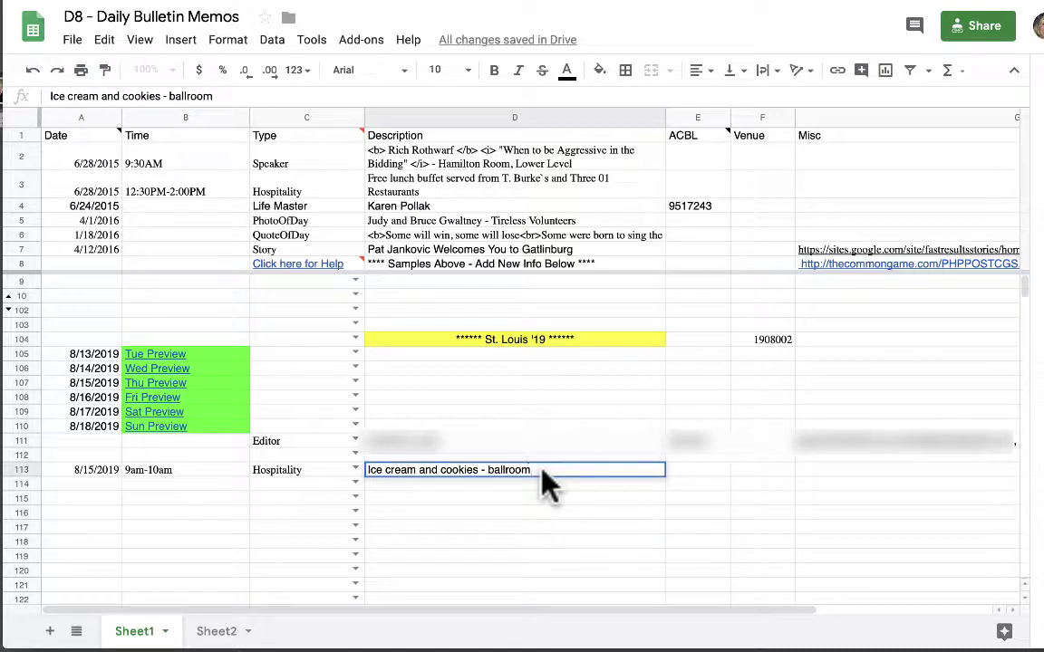
key("BackSpace")
key("BackSpace")
key("BackSpace")
key("BackSpace")
key("BackSpace")
key("BackSpace")
key("BackSpace")
key("BackSpace")
type("lower ballroom")
key("Return")
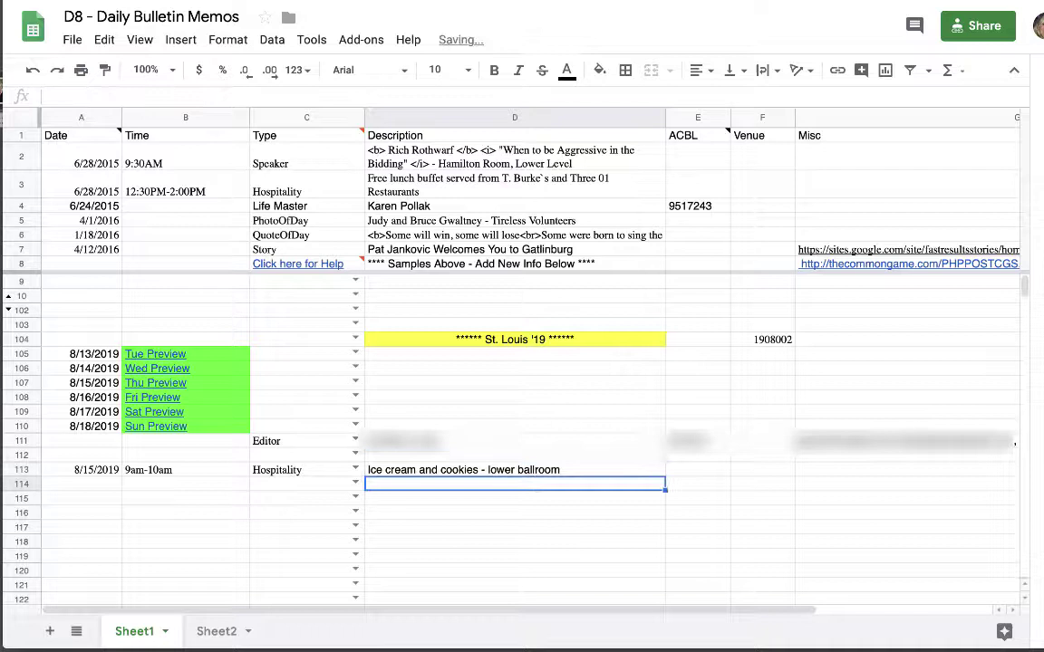
Enter 8/15/2019 in A114 and the time 12pm-1pm in B114.
left_click(186, 570)
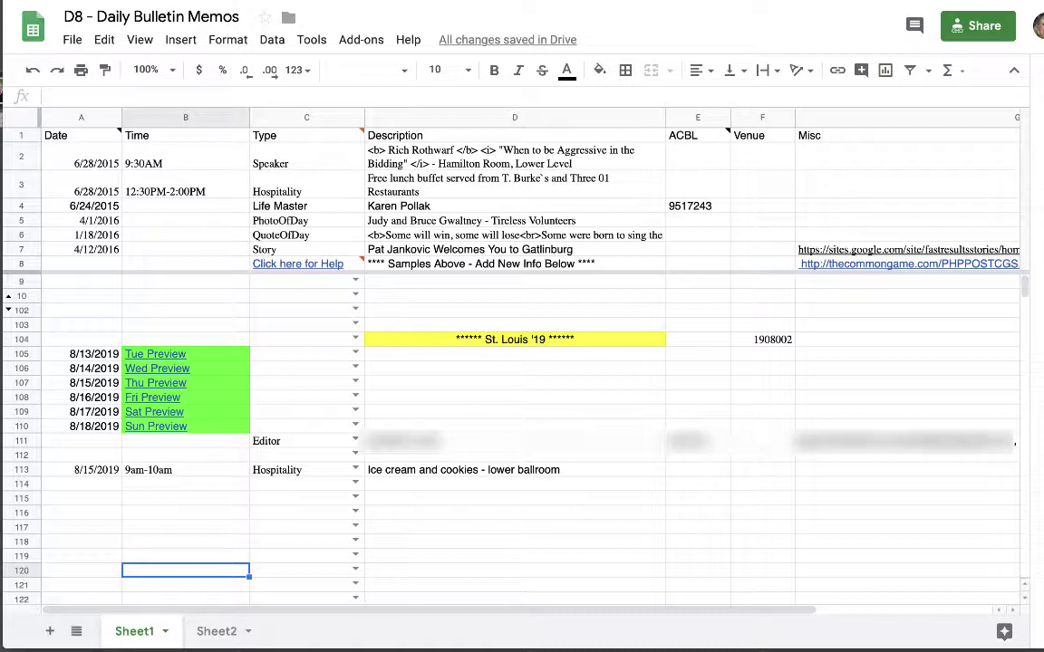
left_click(83, 488)
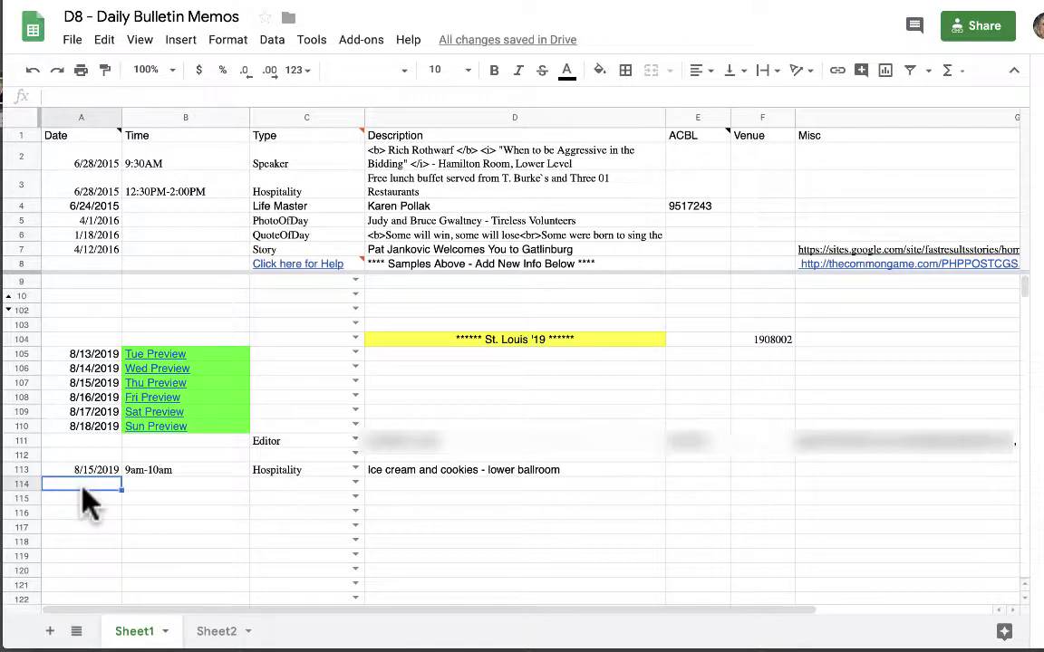
type("8/15/2019")
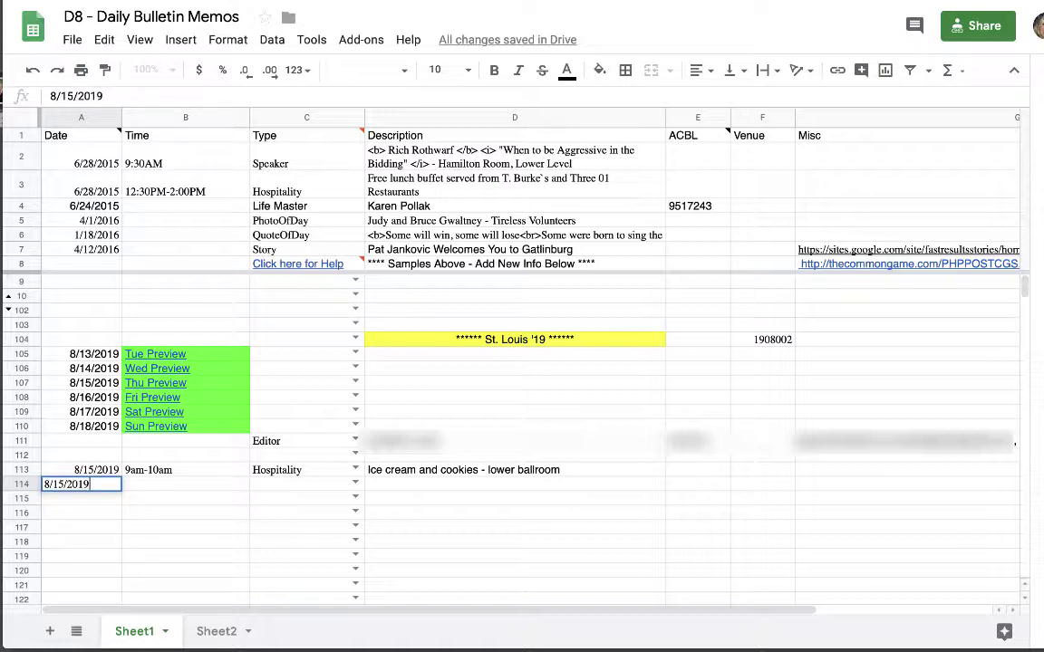
key("Return")
left_click(145, 483)
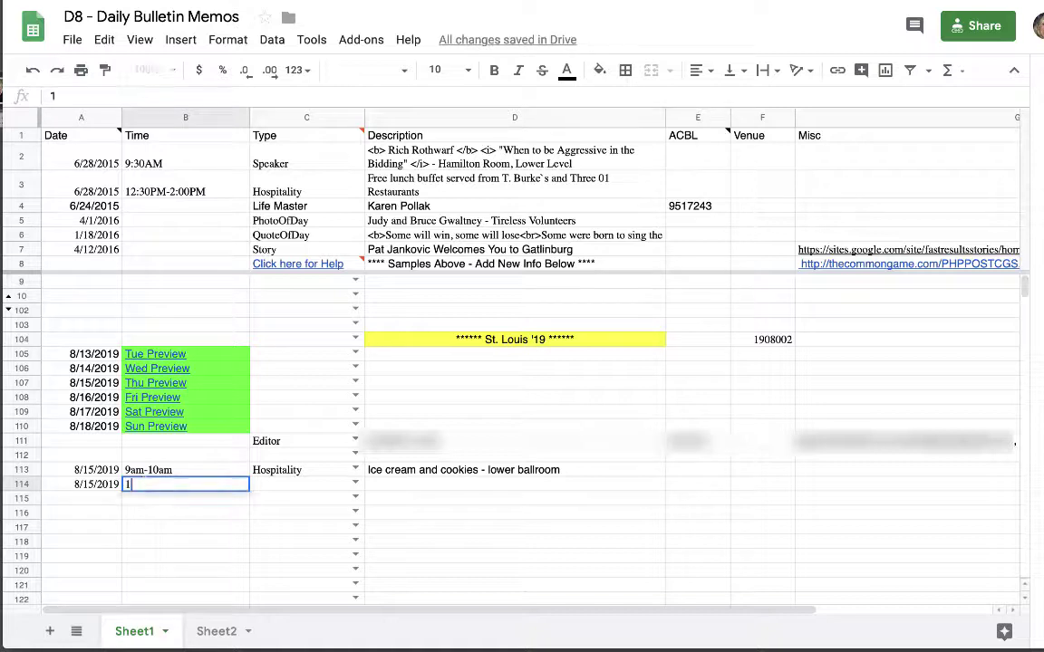
type("12pm-1pm")
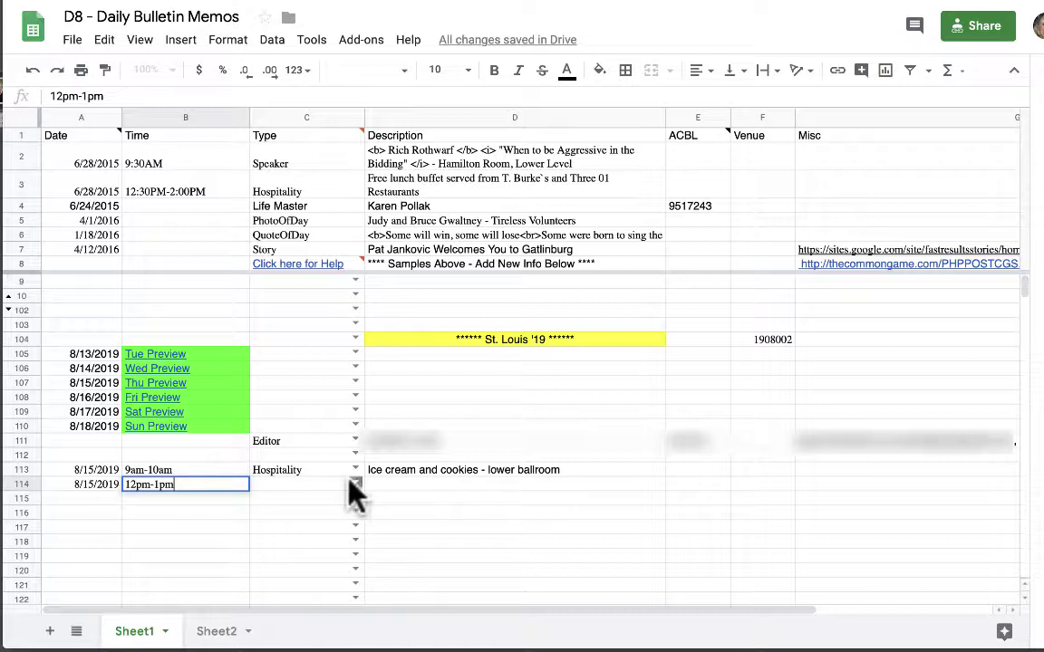
Set row 114's Type in C114 to Speaker.
left_click(355, 484)
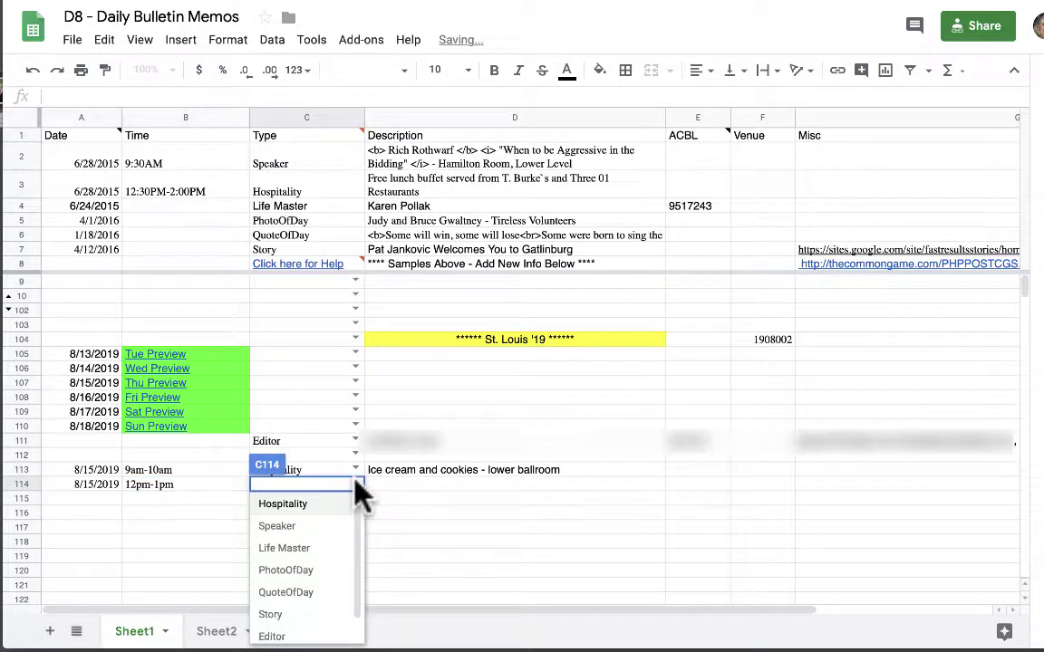
left_click(331, 529)
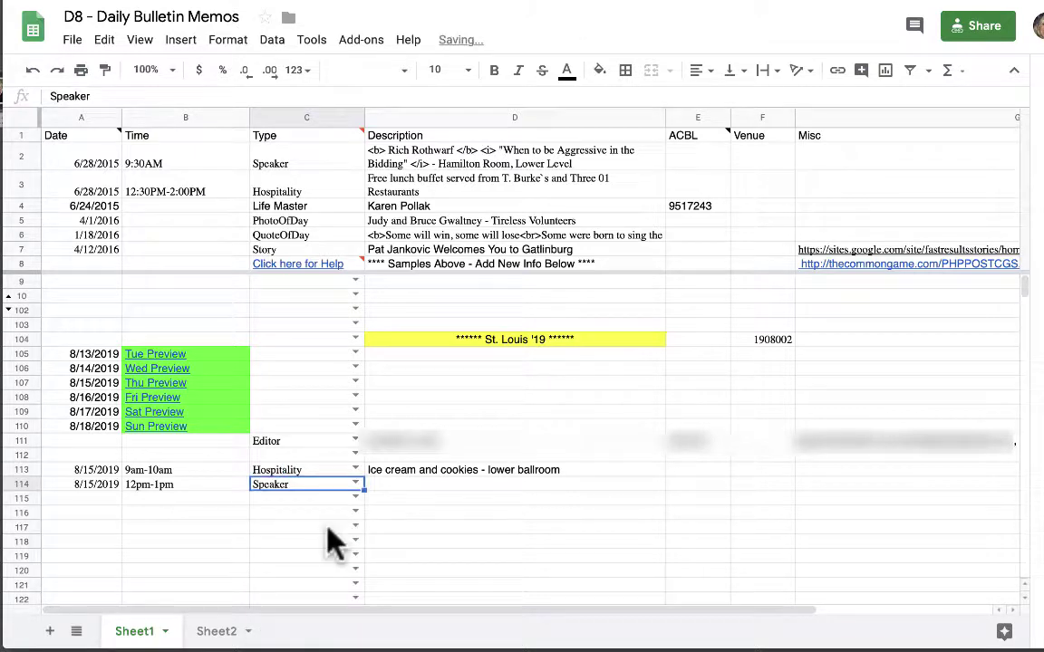
left_click(396, 487)
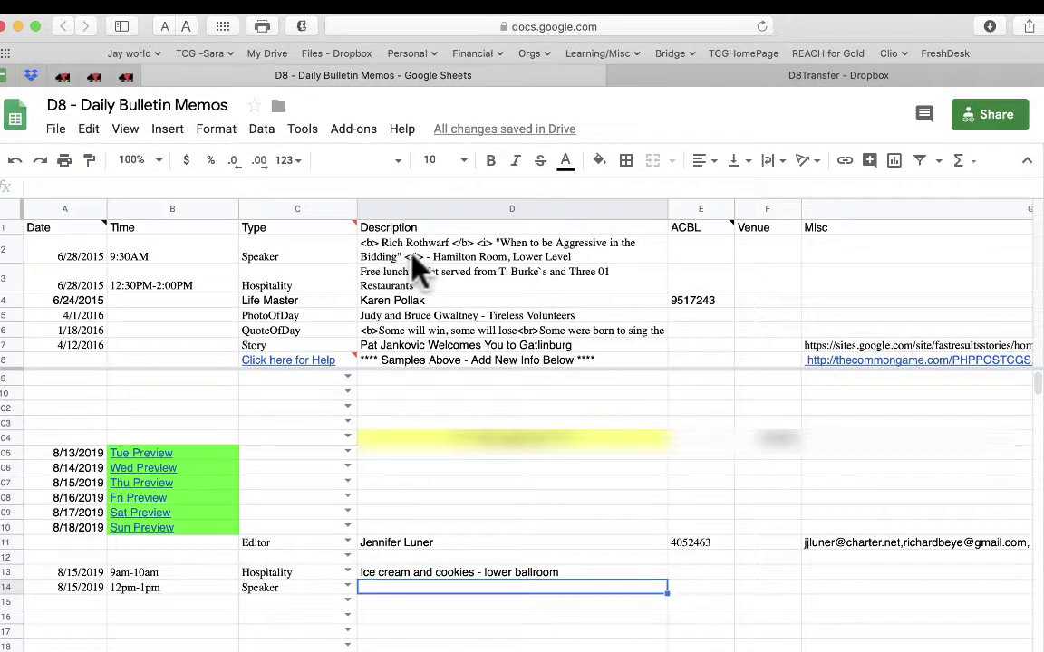
Paste row 2's sample speaker description into D114.
left_click(397, 243)
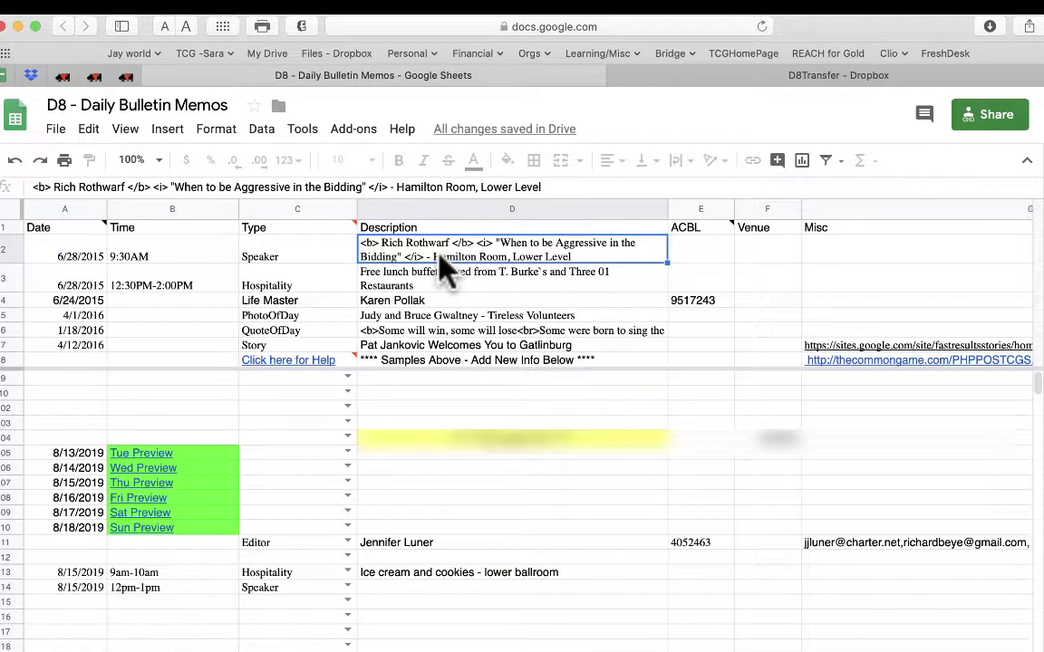
left_click(391, 594)
key("super+v")
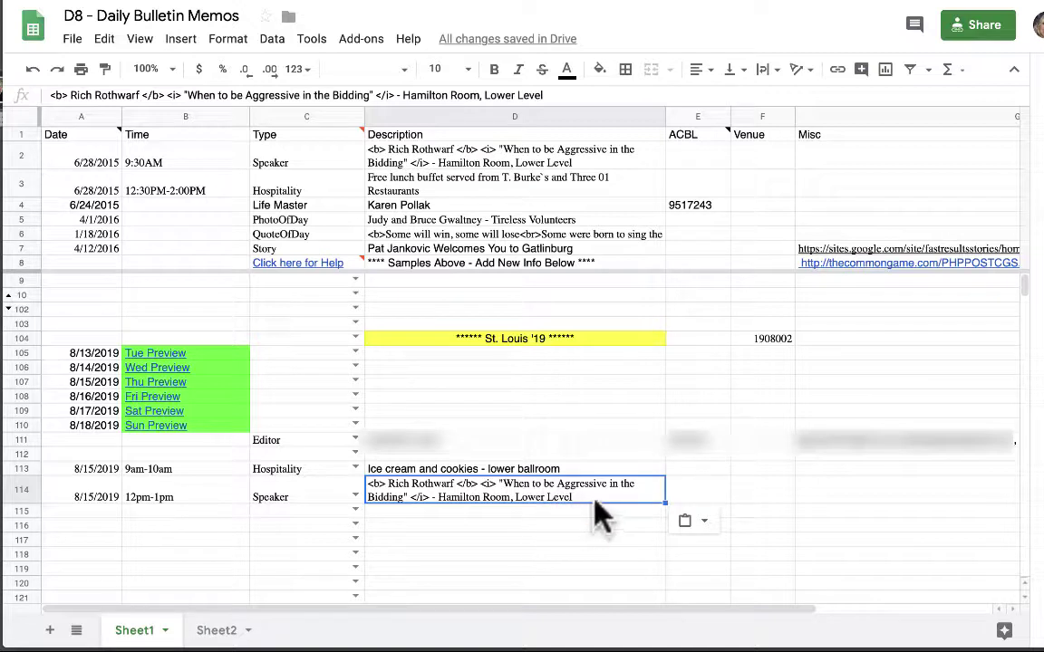
Replace the old speaker's name in D114 with the new speaker's name.
double_click(595, 500)
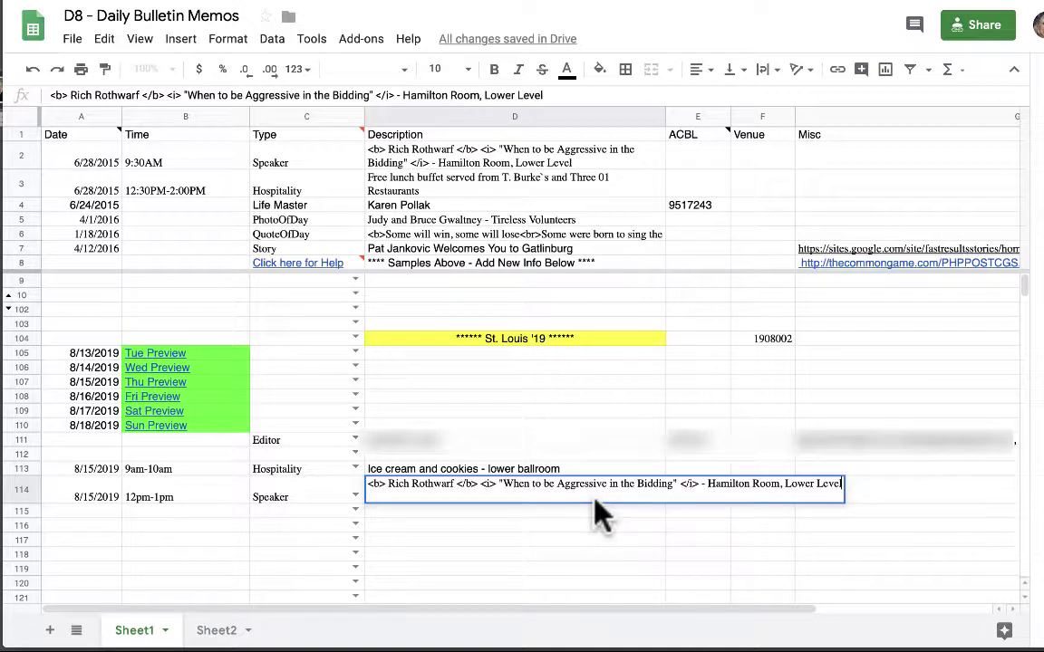
left_click(457, 487)
key("BackSpace")
key("BackSpace")
key("BackSpace")
key("BackSpace")
key("BackSpace")
key("BackSpace")
key("BackSpace")
key("BackSpace")
key("BackSpace")
key("BackSpace")
key("BackSpace")
key("BackSpace")
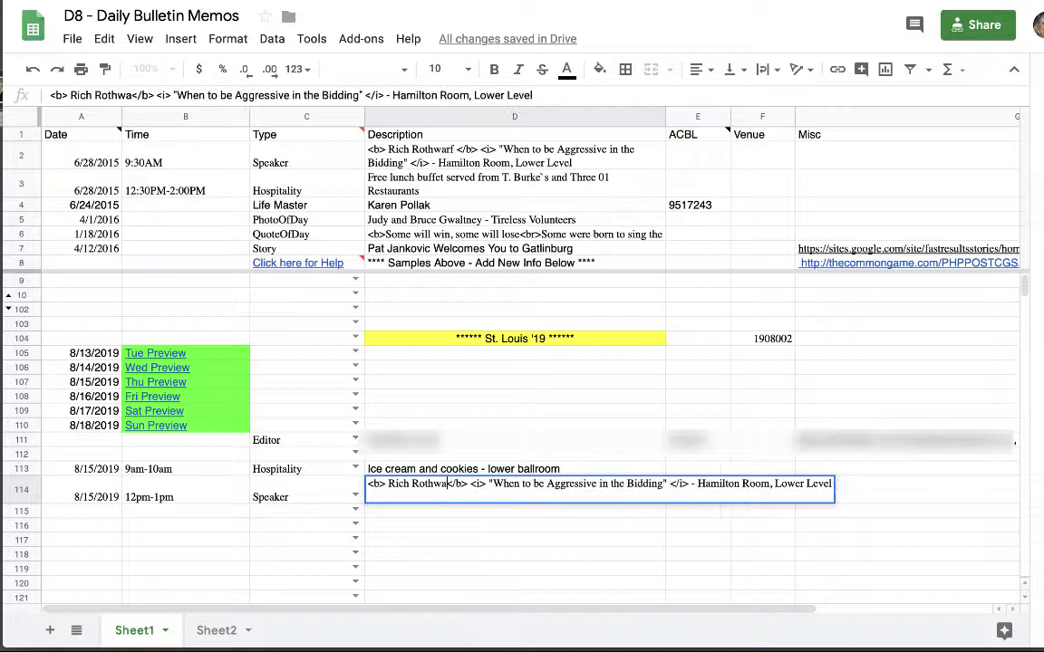
key("BackSpace")
key("BackSpace")
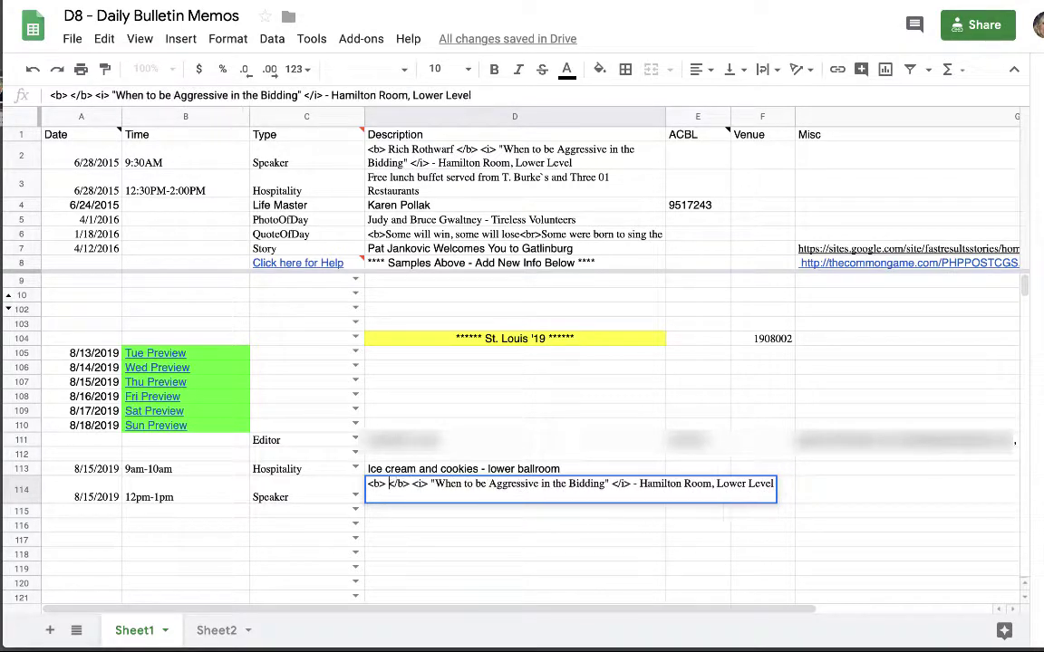
key("BackSpace")
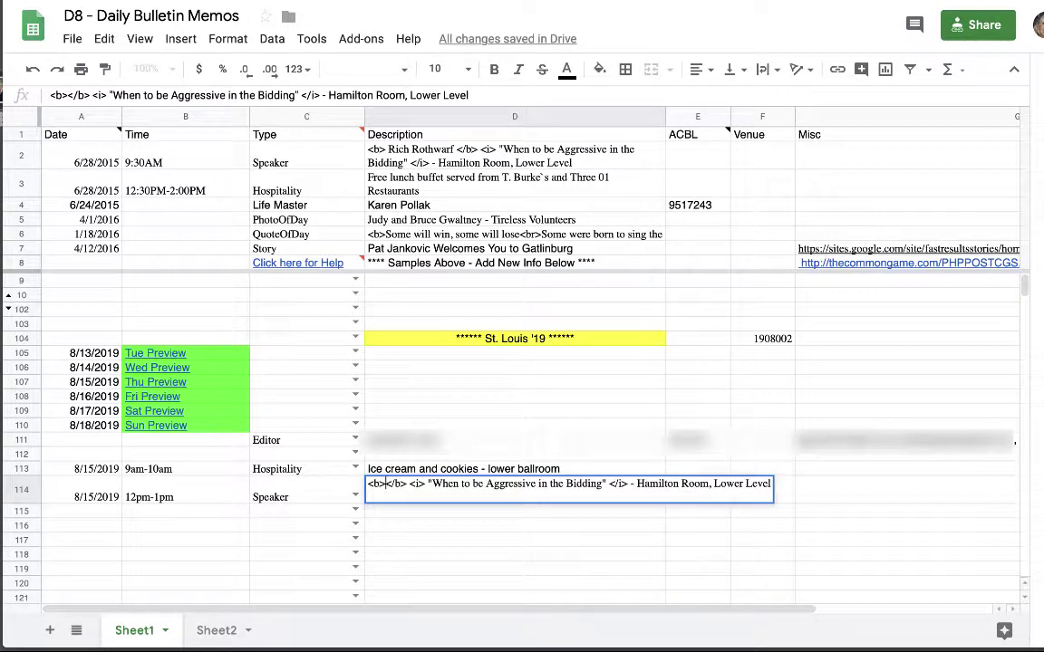
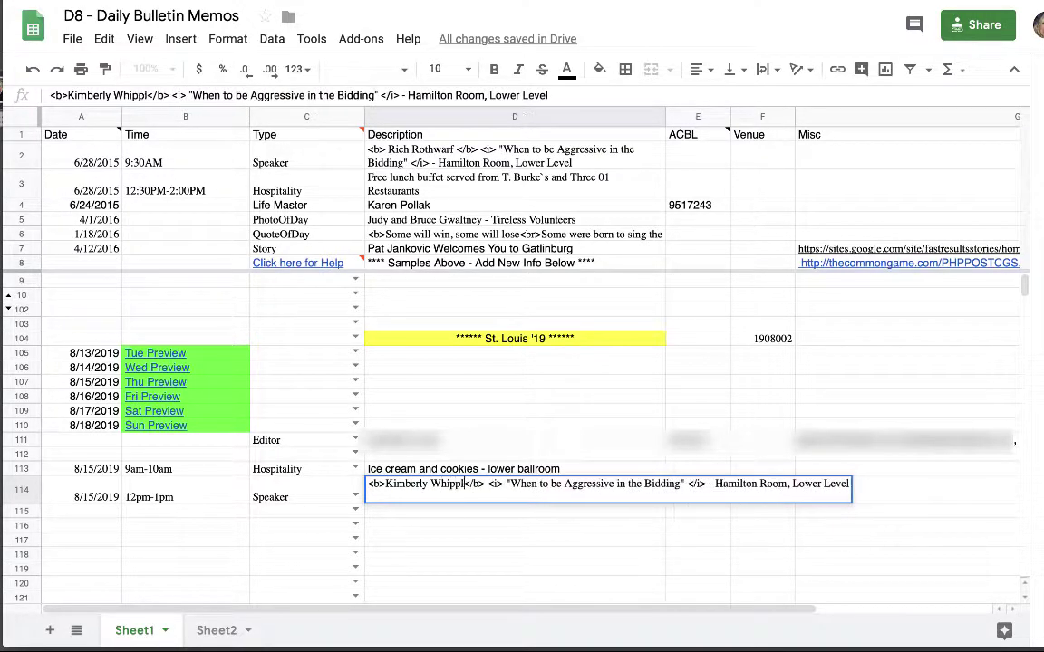
Change the talk title to 'the bulletin', leaving the Hamilton Room location intact.
left_click(688, 484)
key("BackSpace")
key("BackSpace")
key("BackSpace")
key("BackSpace")
key("BackSpace")
key("BackSpace")
key("BackSpace")
key("BackSpace")
key("BackSpace")
key("BackSpace")
key("BackSpace")
key("BackSpace")
key("BackSpace")
key("BackSpace")
key("BackSpace")
key("BackSpace")
key("BackSpace")
key("BackSpace")
key("BackSpace")
key("BackSpace")
key("BackSpace")
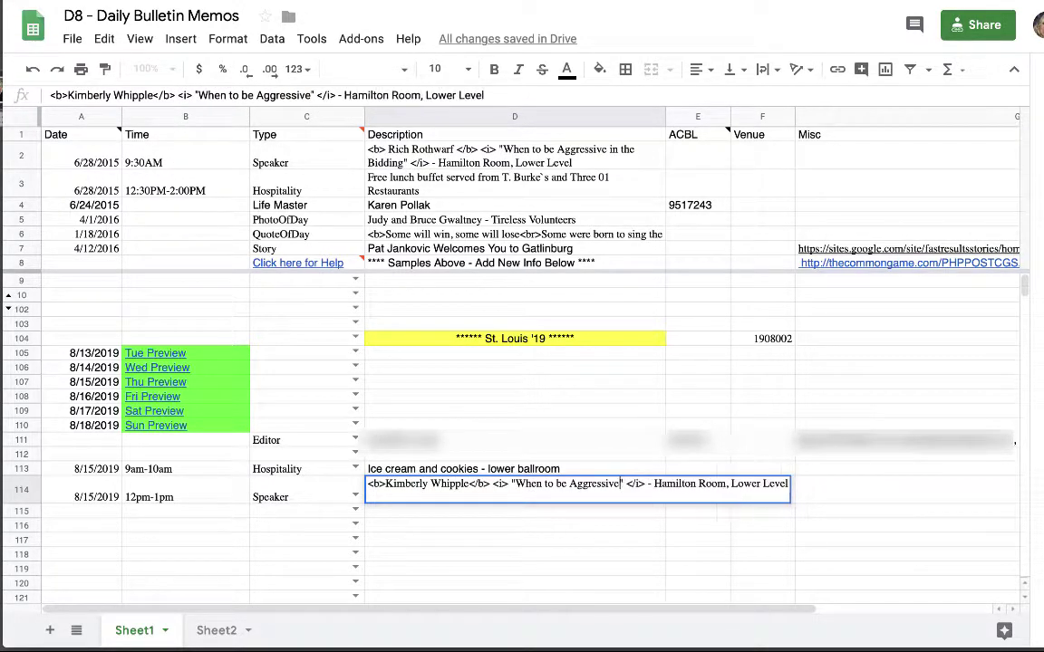
key("BackSpace")
key("BackSpace")
key("BackSpace")
key("BackSpace")
key("BackSpace")
key("BackSpace")
key("BackSpace")
key("BackSpace")
key("BackSpace")
key("BackSpace")
key("BackSpace")
key("BackSpace")
key("BackSpace")
key("BackSpace")
key("BackSpace")
type("the ")
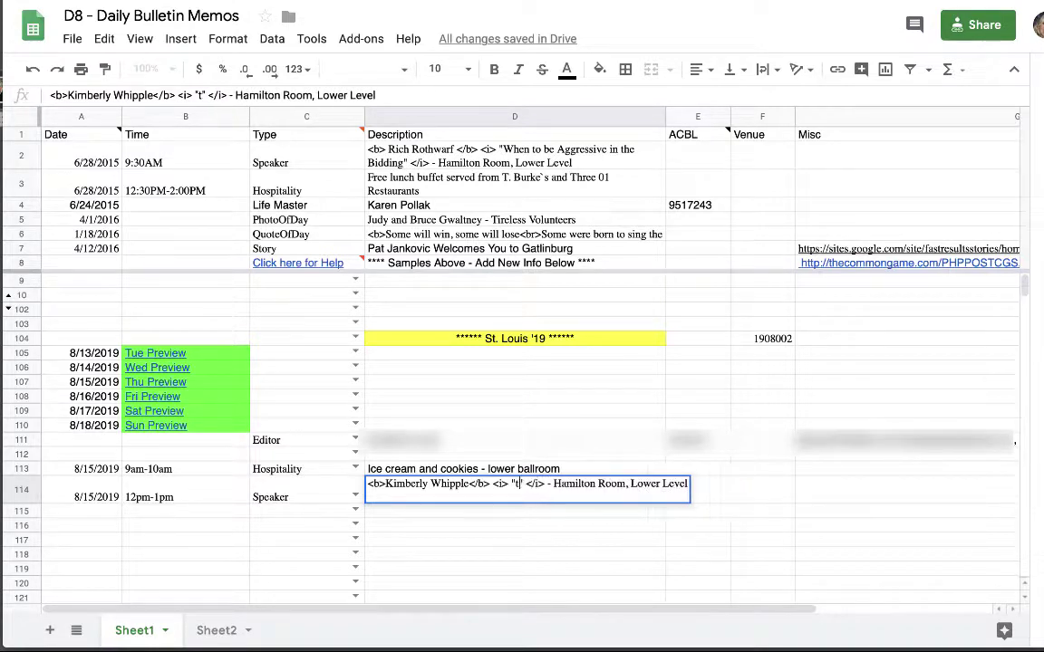
type("bulletin")
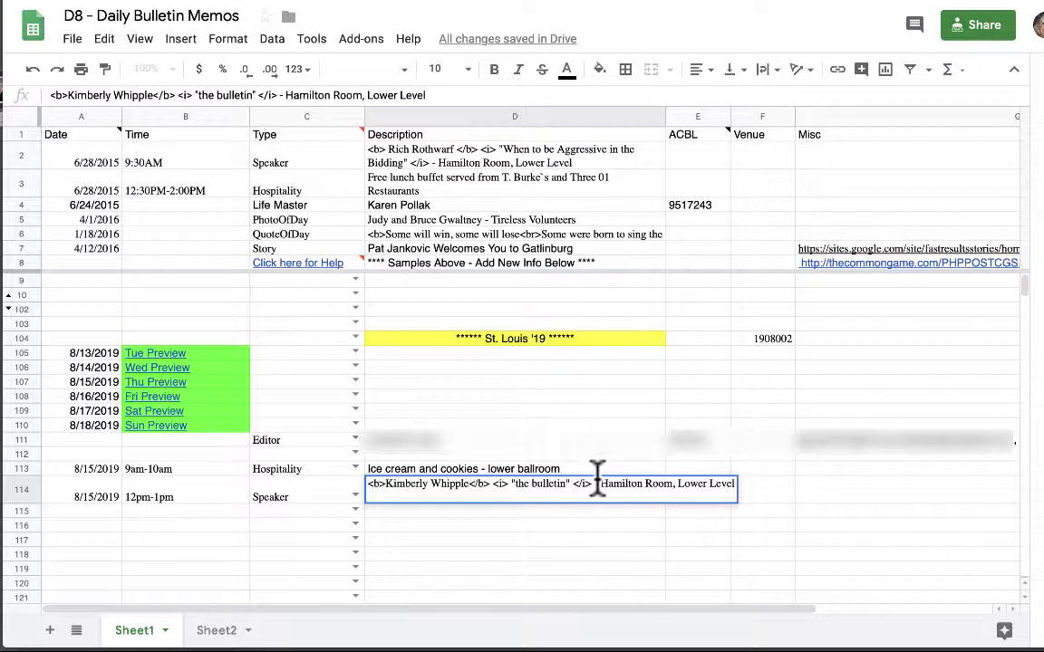
left_click_drag(596, 485, 741, 485)
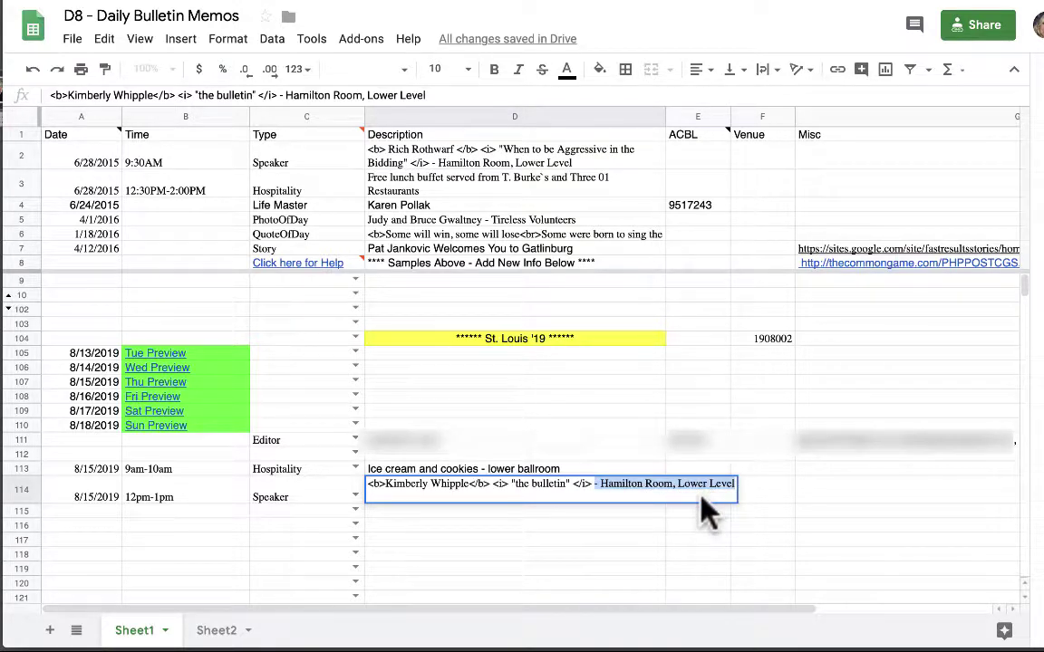
Enter the speaker's ACBL player number in E114.
left_click(701, 496)
left_click(681, 493)
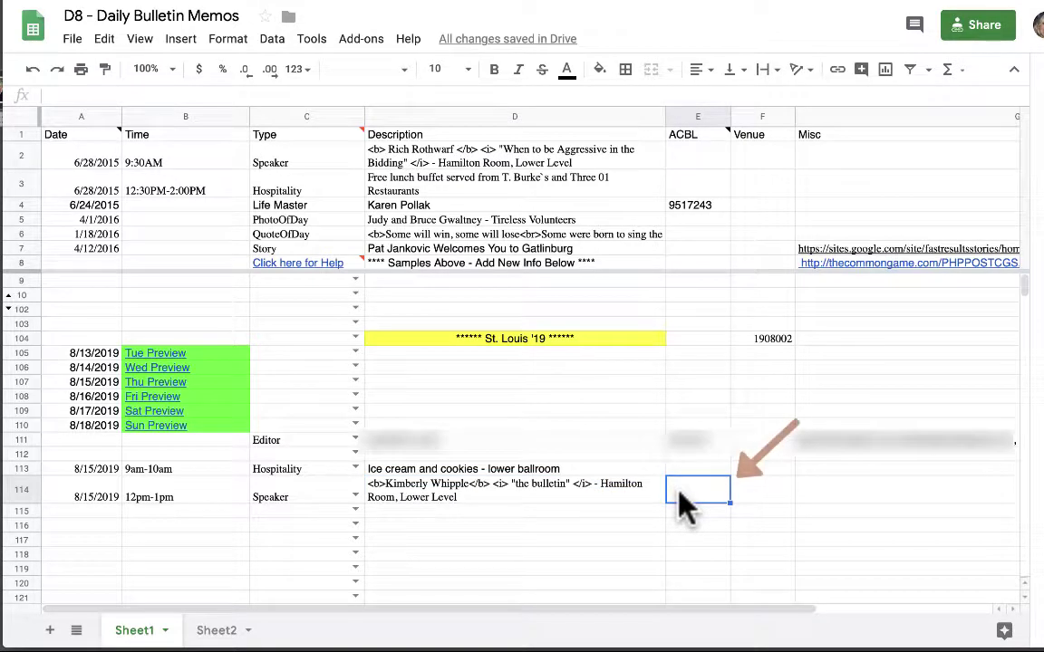
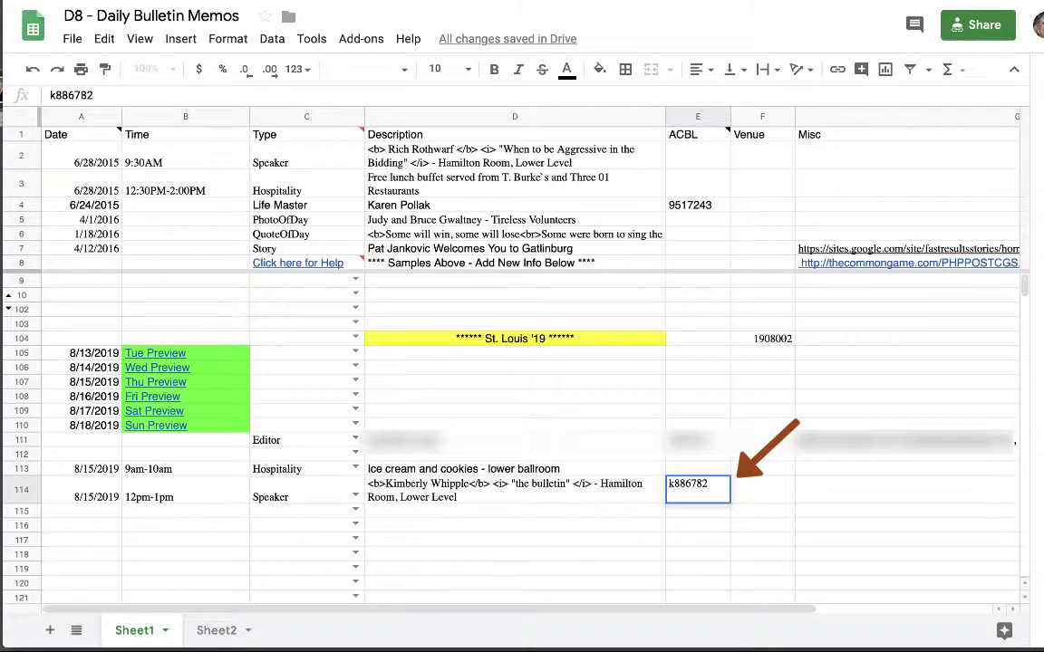
key("Return")
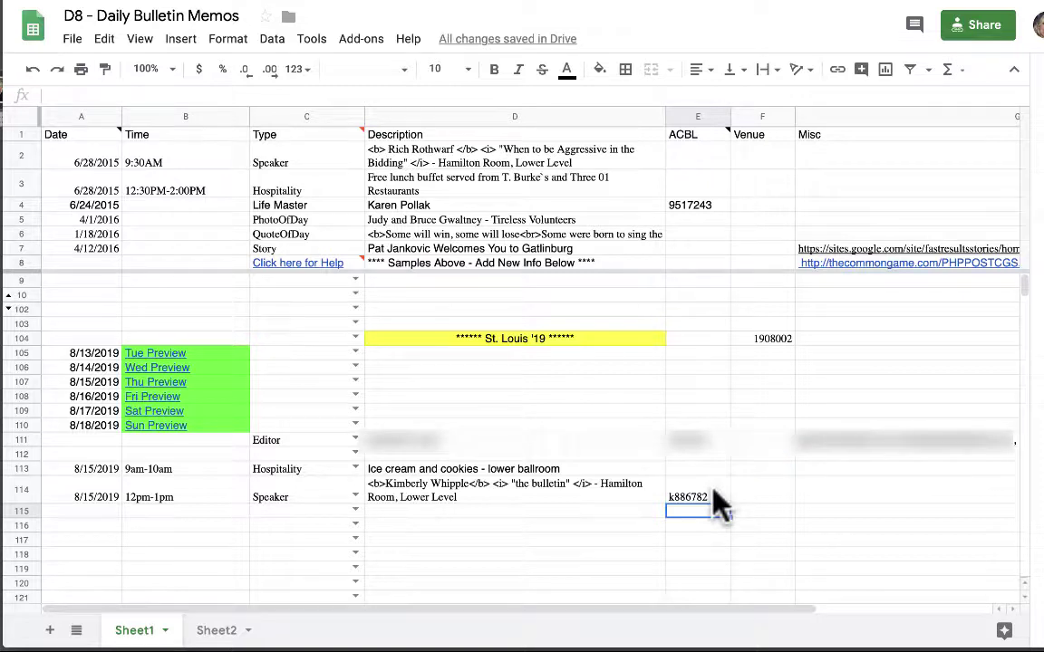
Add the Misc note 'World's worst speaker' in G114.
left_click(821, 495)
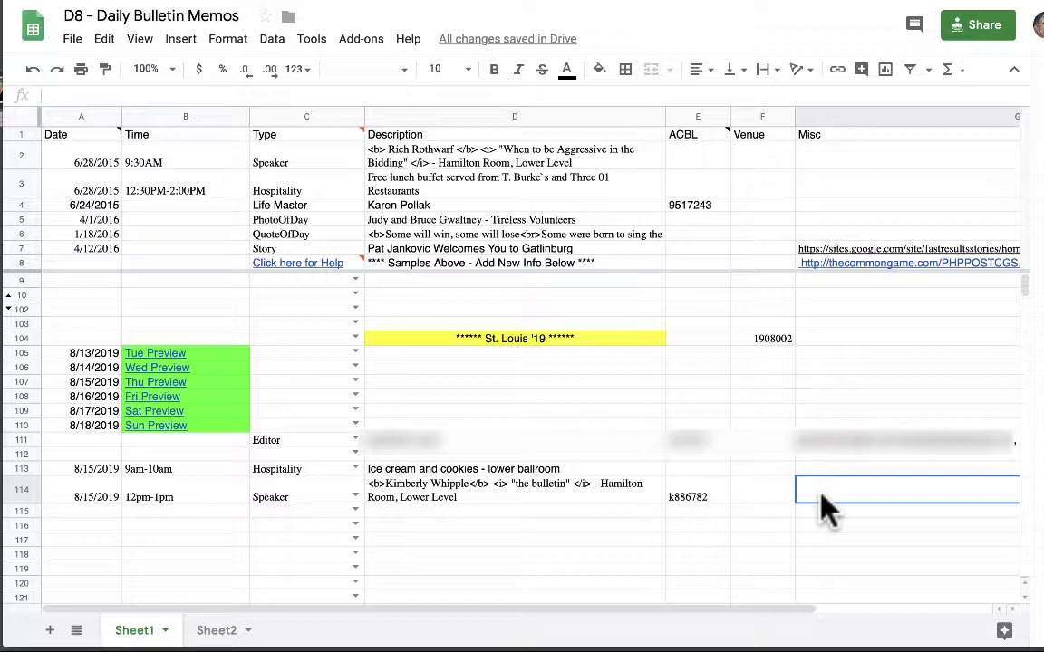
type("World's ")
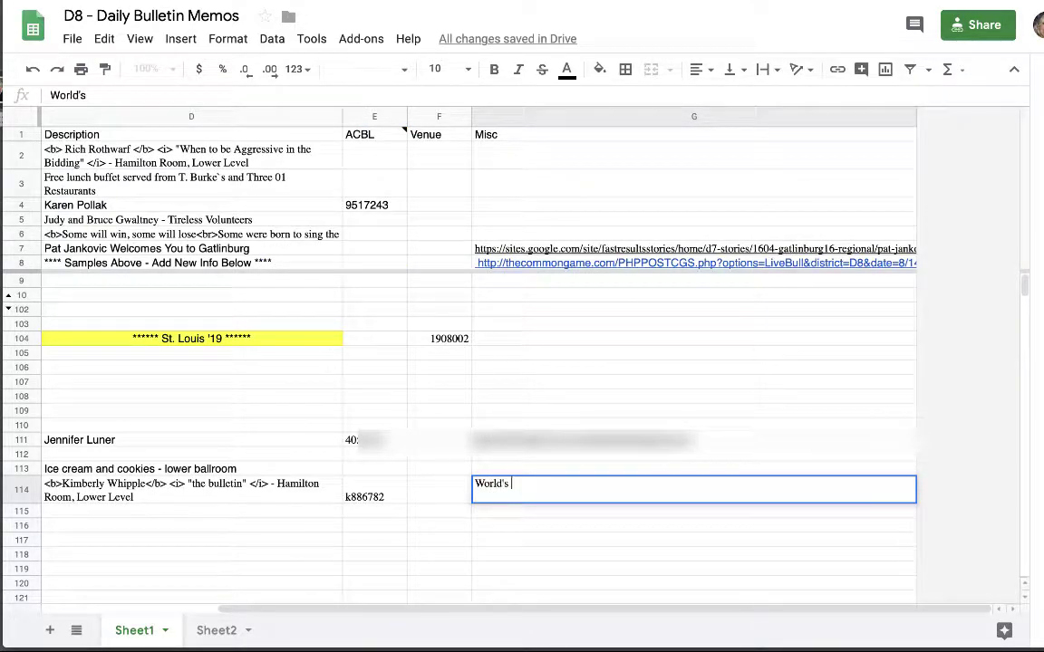
type("worst speaker")
key("Return")
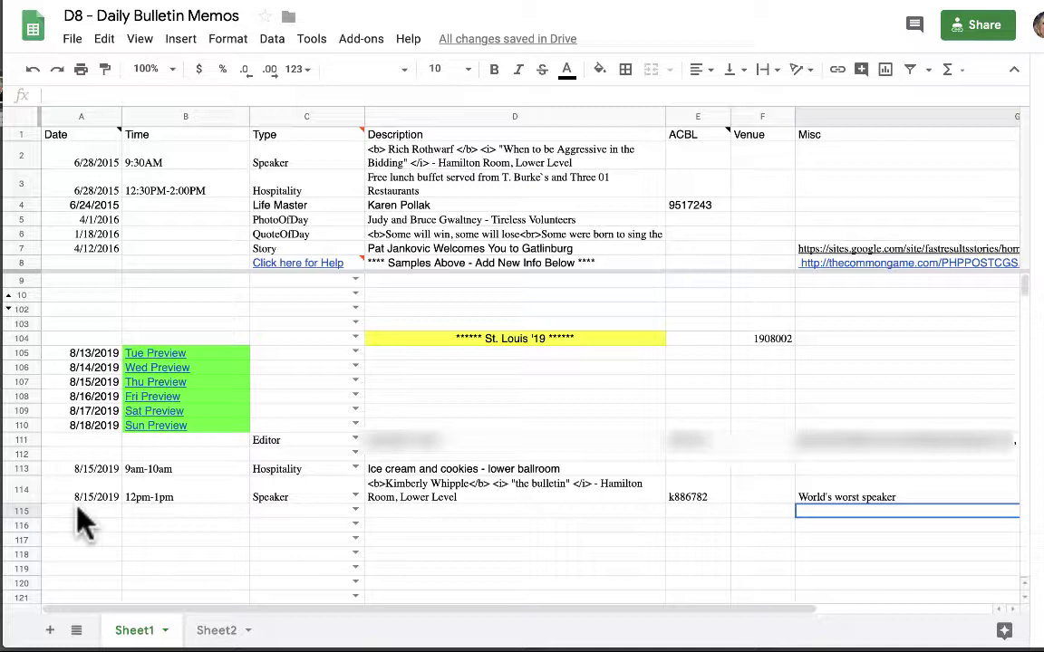
Copy the 8/15/2019 date into A115 and set row 115's Type to Life Master.
left_click(89, 498)
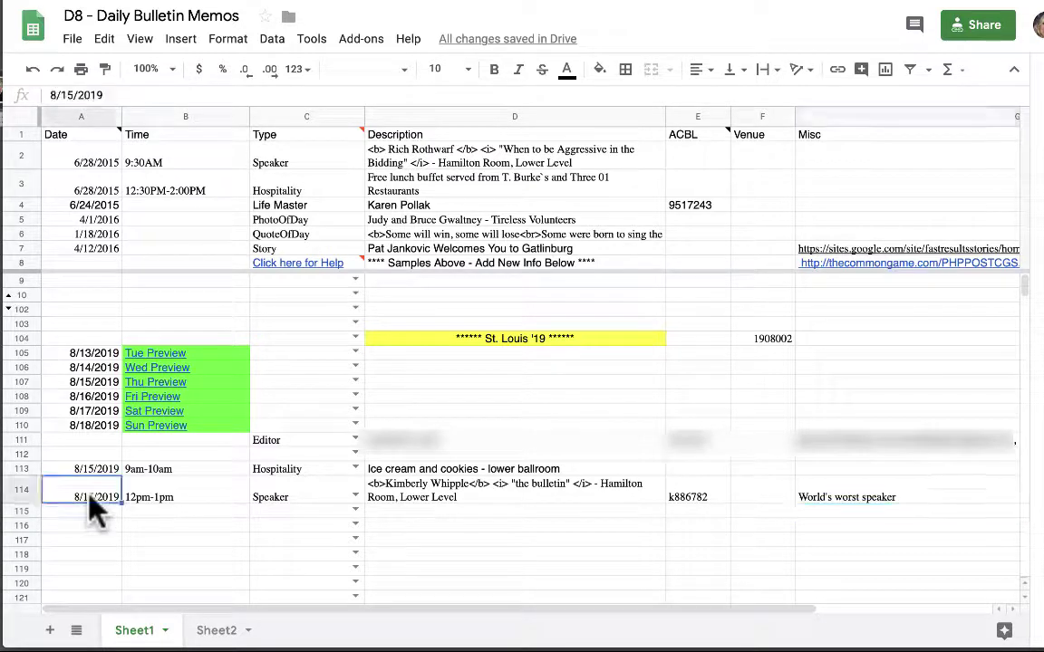
key("ctrl+c")
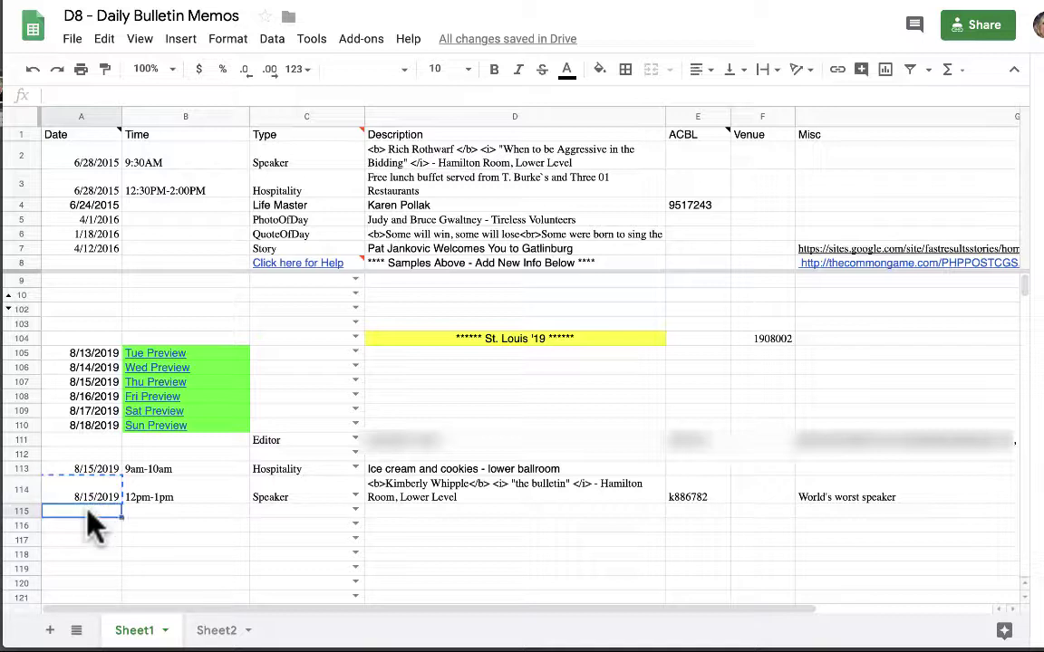
left_click(90, 513)
key("ctrl+v")
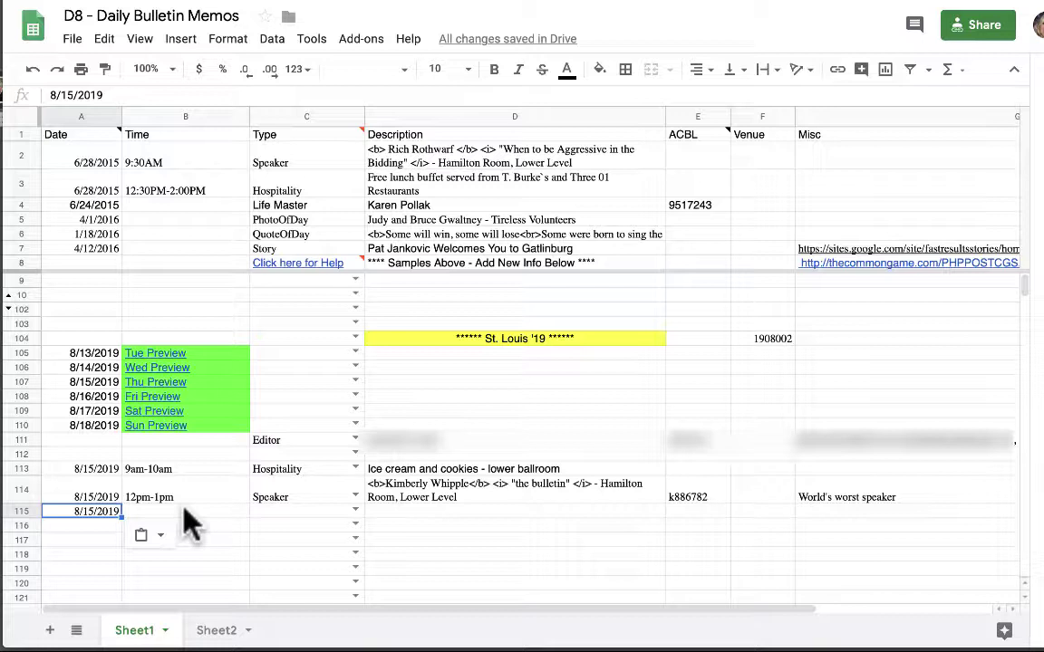
left_click(354, 511)
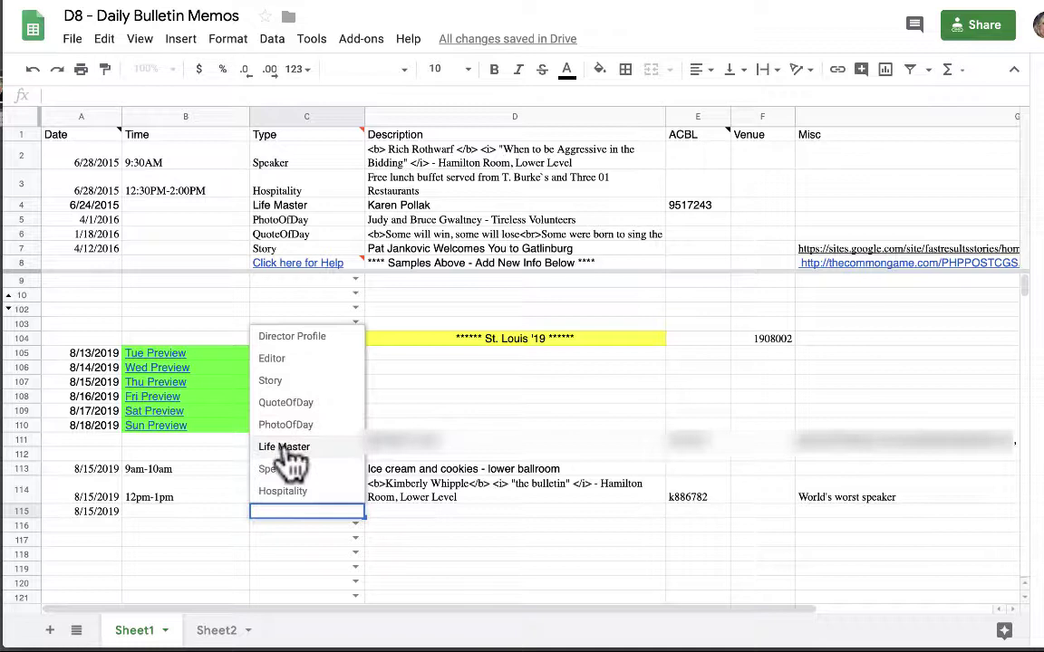
left_click(286, 447)
Enter the new Life Master's name in D115 and their ACBL number in E115.
left_click(384, 513)
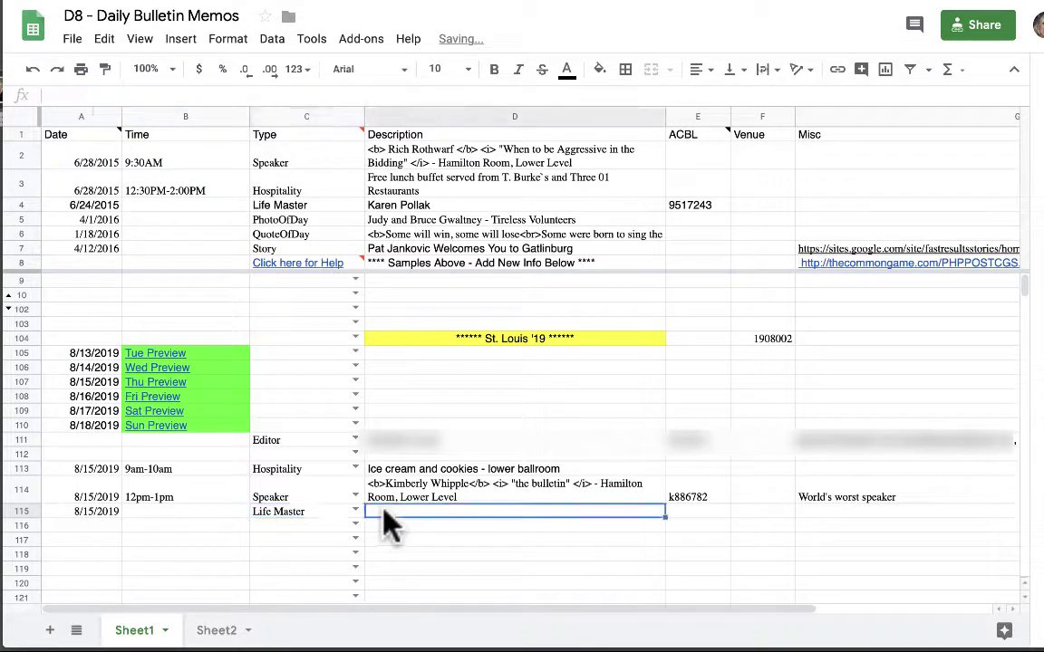
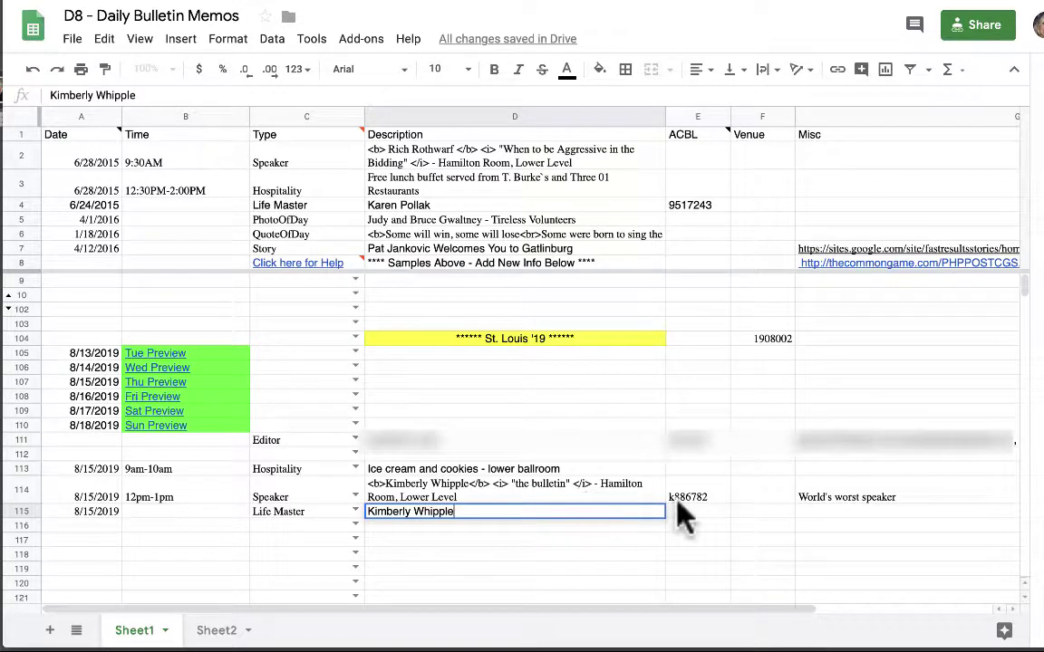
key("Tab")
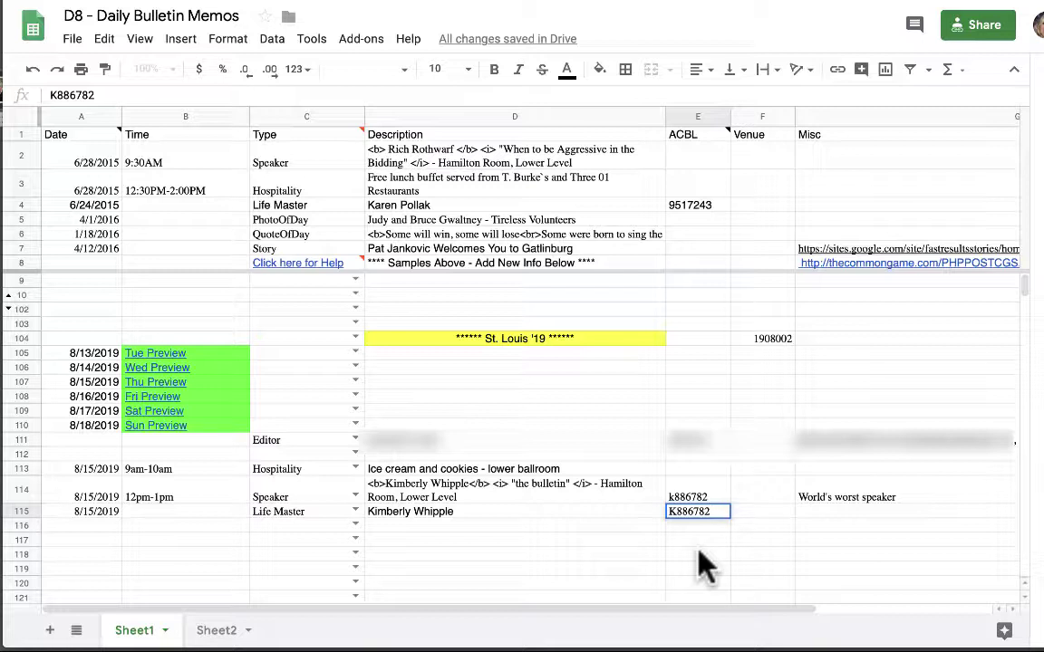
key("Return")
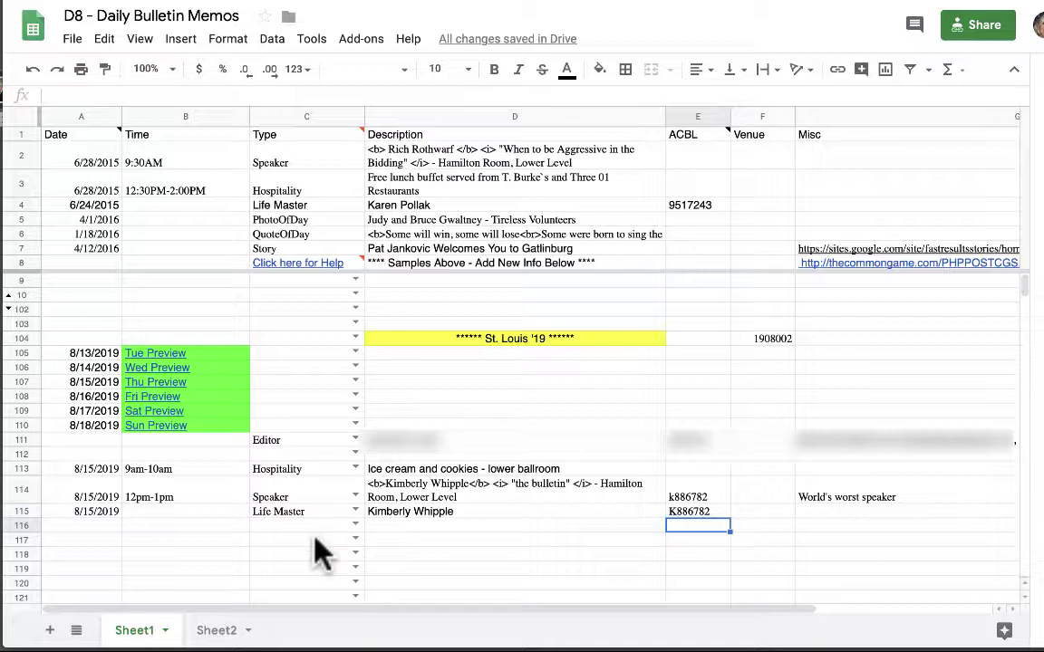
Follow B107's Thu Preview link to The Common Game's D8 Fast Results Bulletins page.
mouse_move(169, 381)
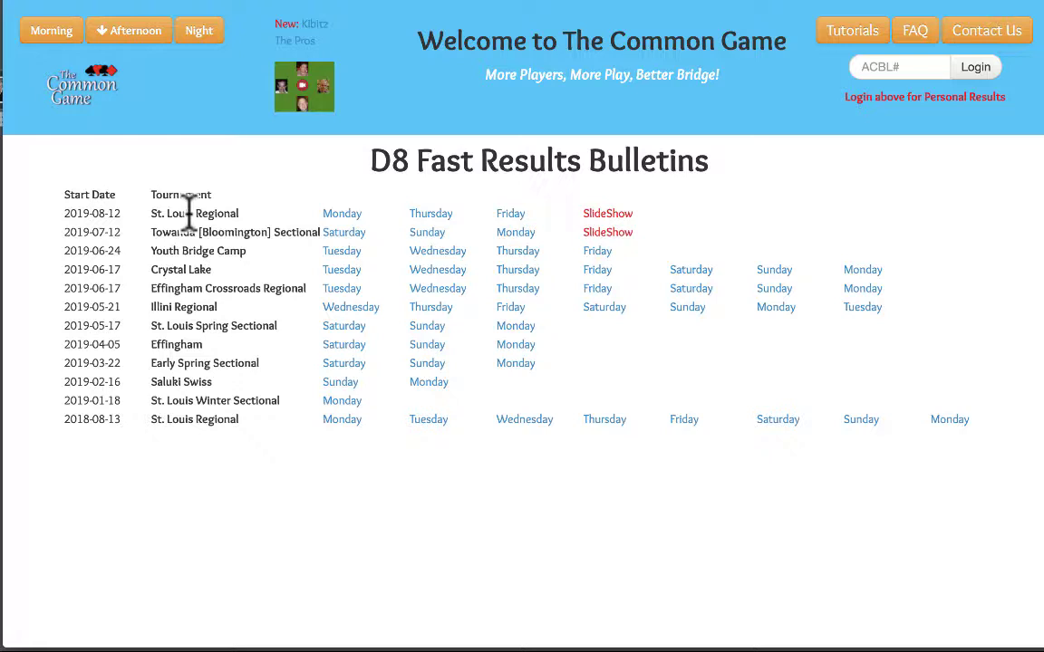
Review the St. Louis Regional Thursday bulletin's entries, then return to the memos sheet.
left_click(431, 215)
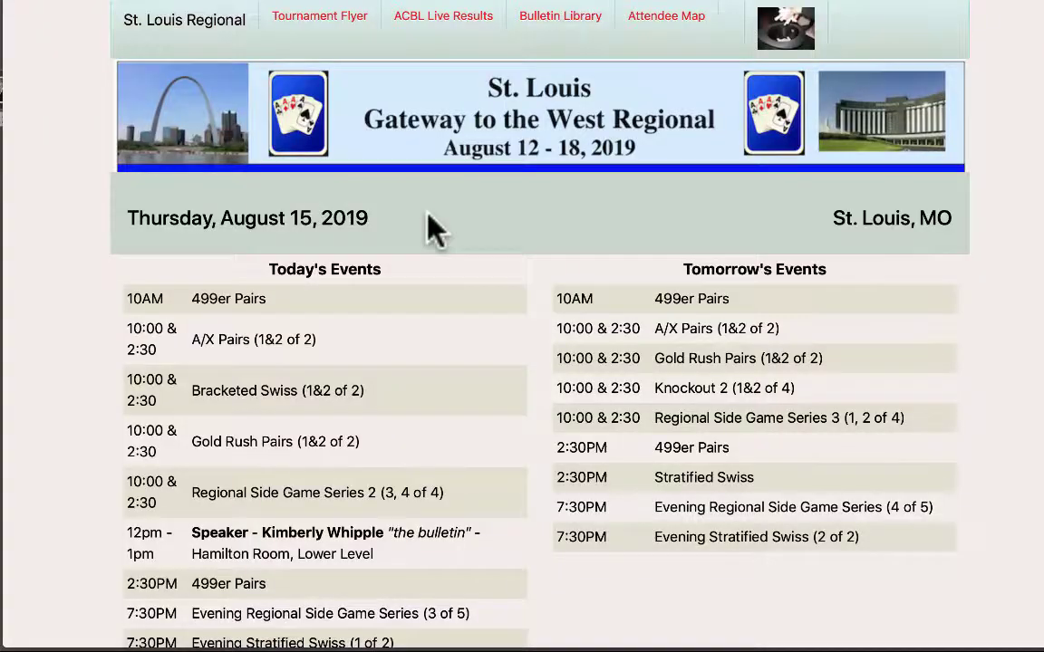
scroll(430, 218, "down", 3)
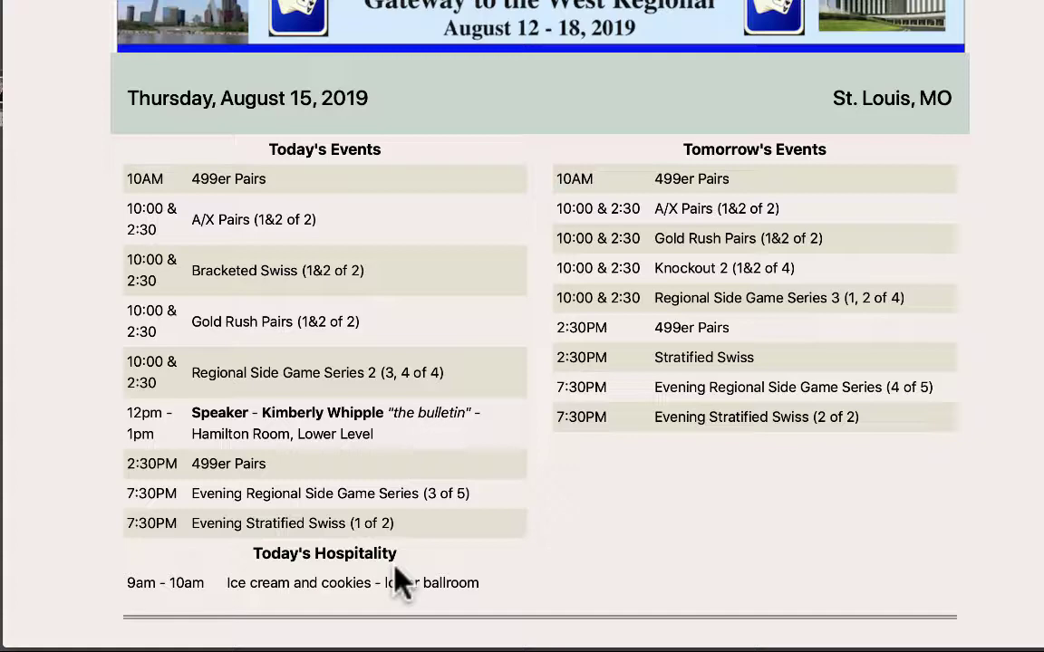
scroll(396, 569, "down", 5)
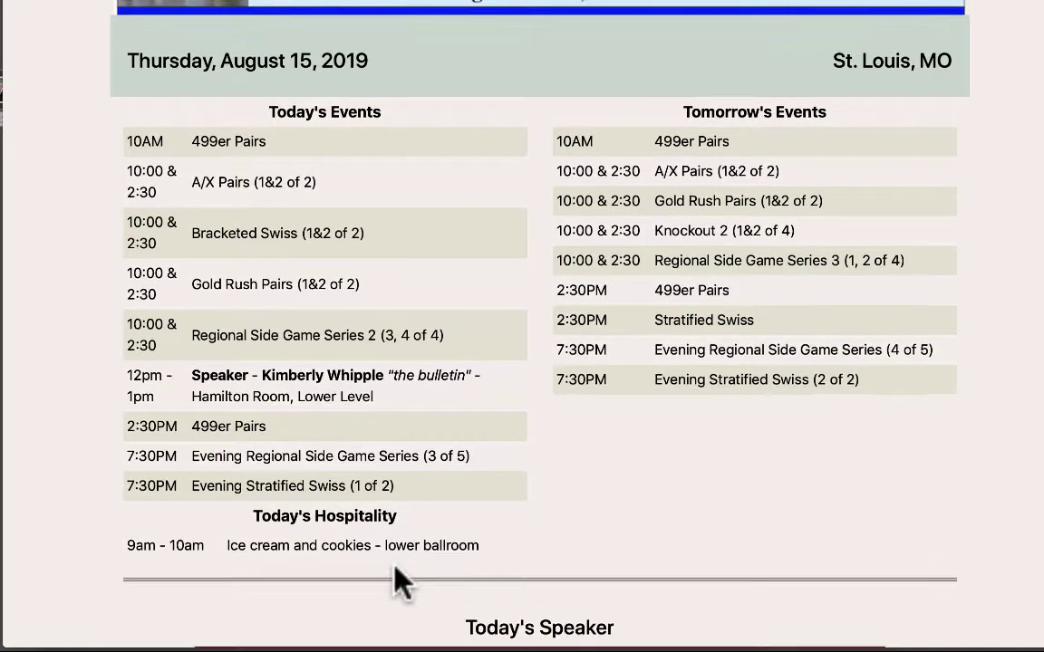
scroll(396, 566, "down", 1)
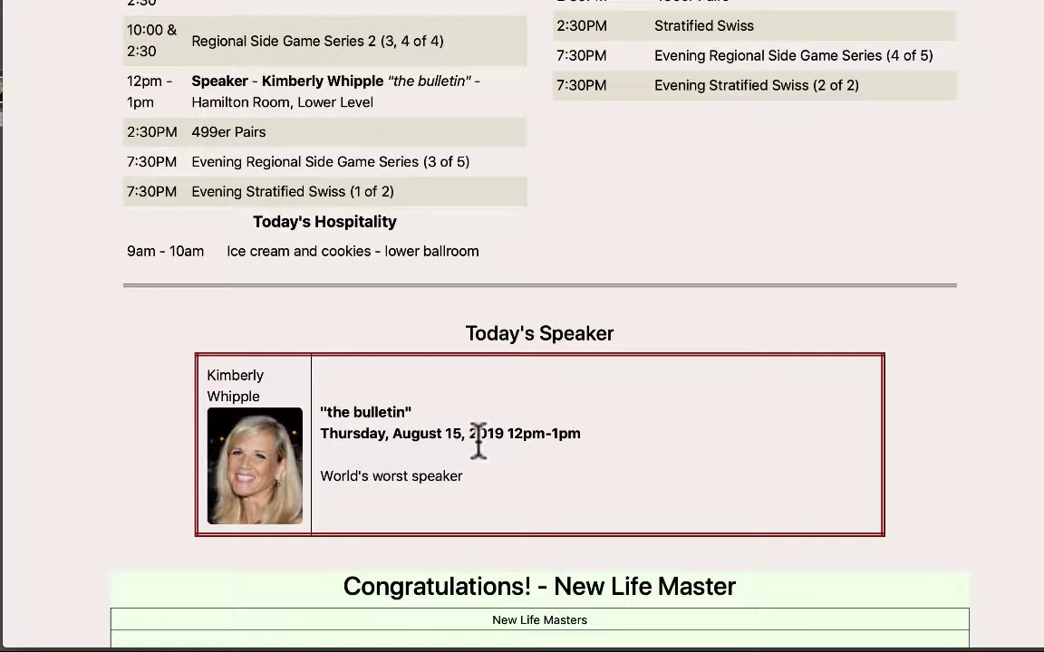
scroll(456, 481, "down", 5)
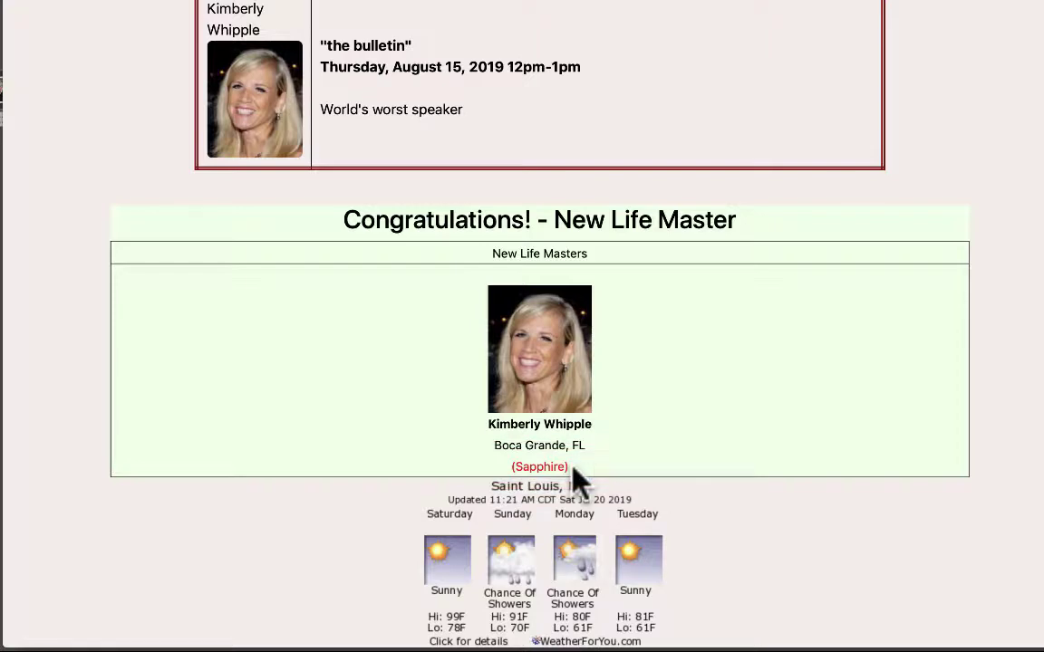
scroll(580, 480, "up", 5)
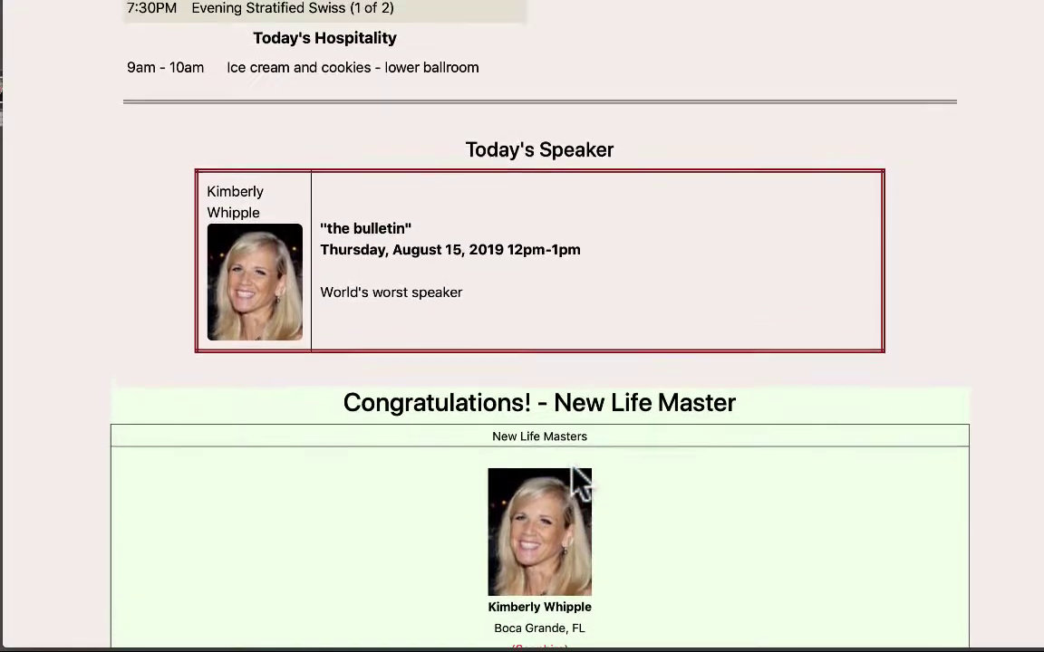
scroll(573, 469, "down", 3)
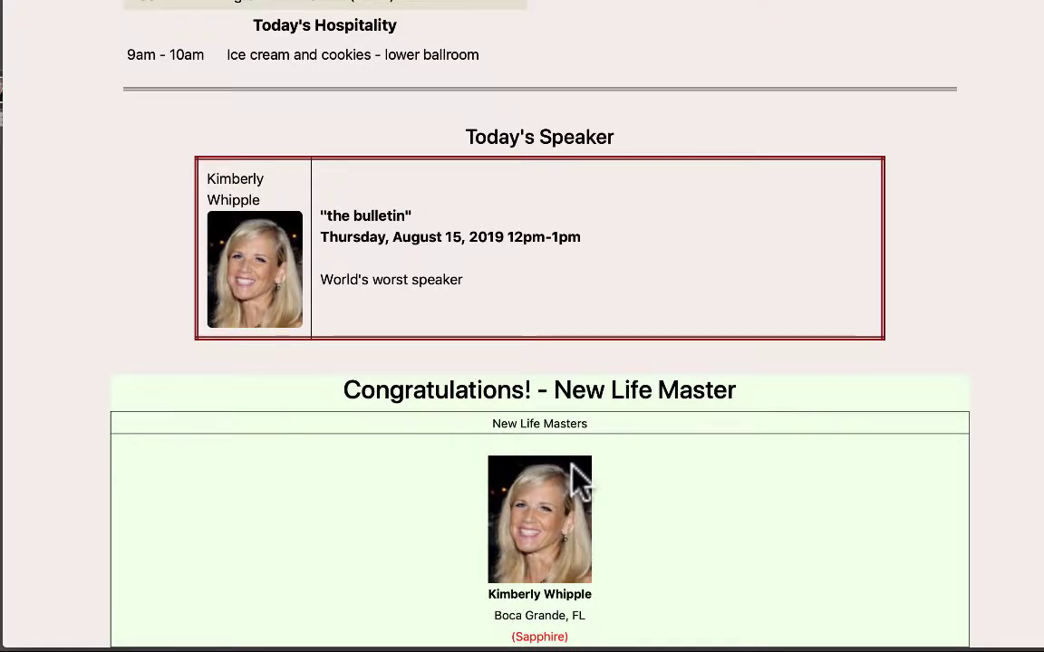
left_click(385, 9)
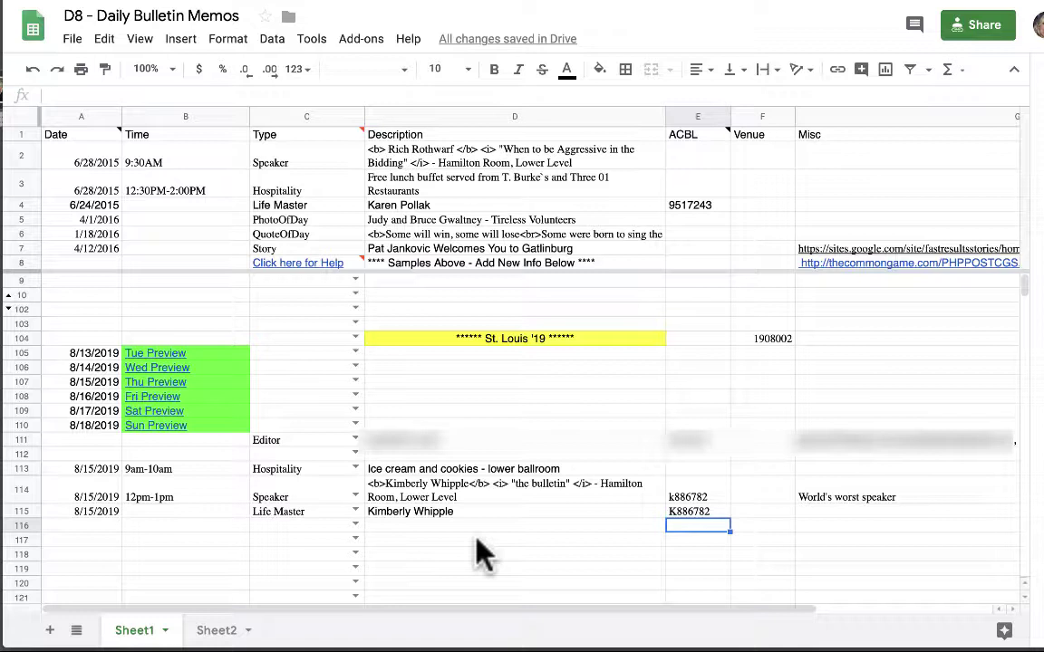
Replace D113's ice cream description with 'HOT DOGS AND FRENCH FRIES'.
double_click(479, 469)
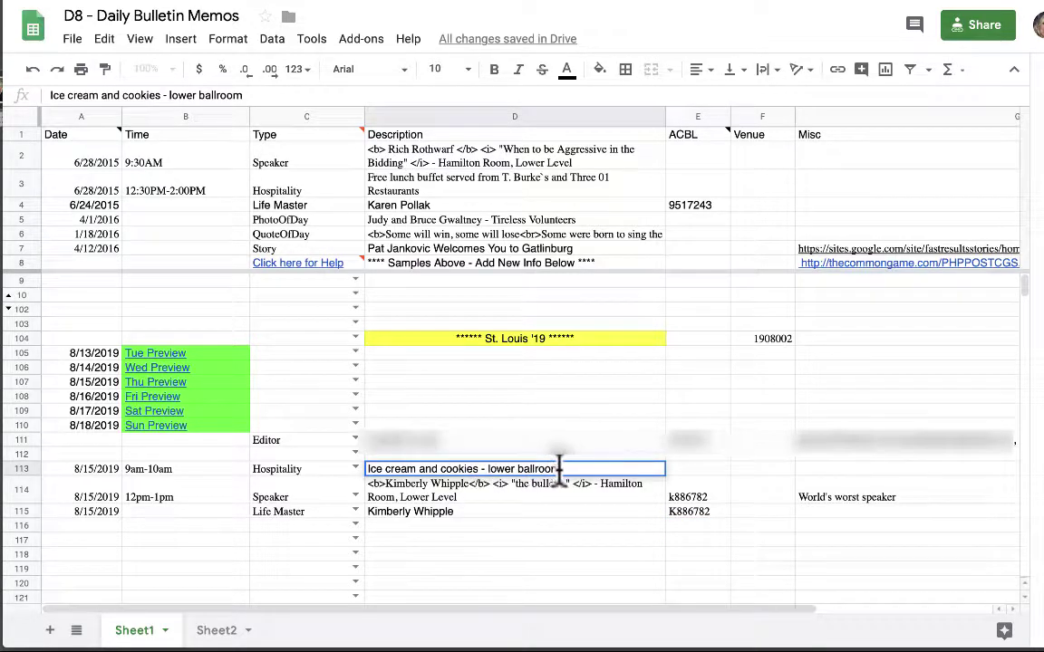
left_click_drag(559, 467, 361, 469)
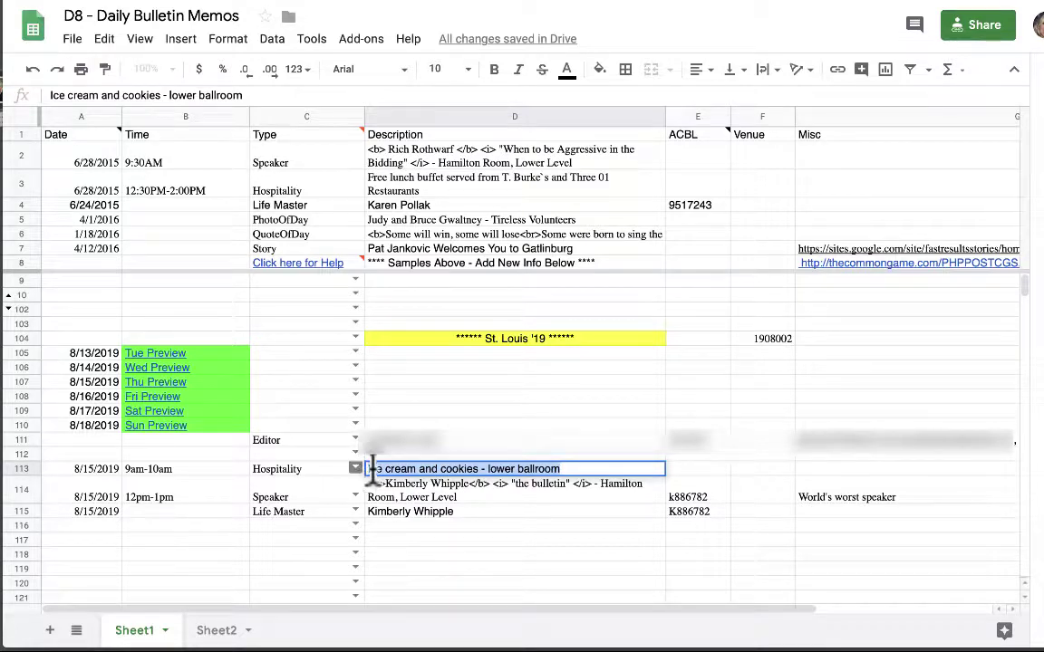
type("HOt")
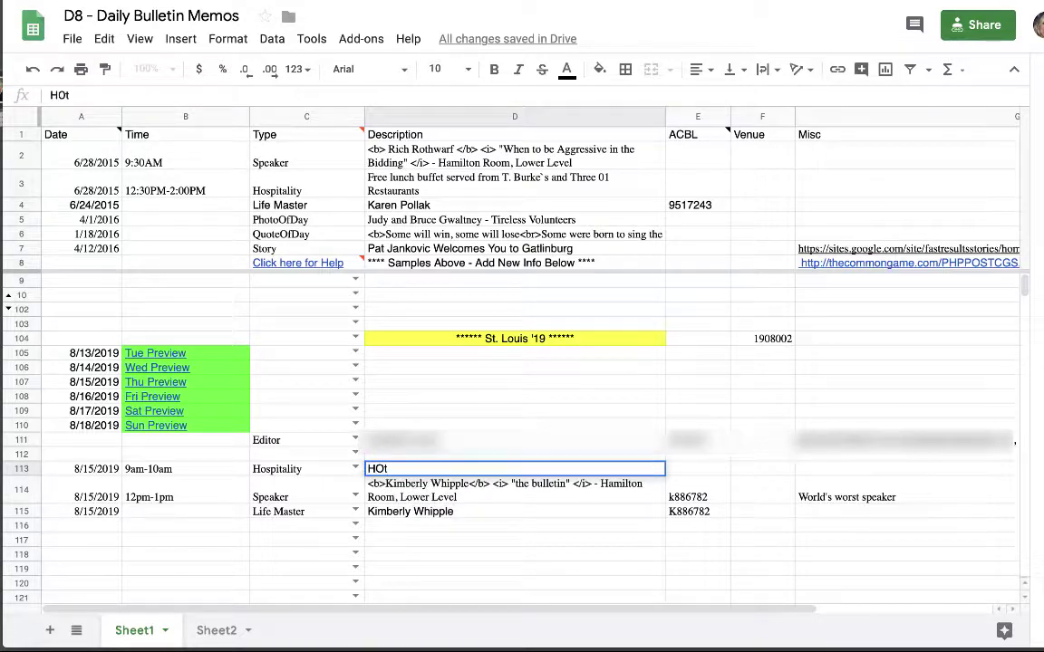
key("BackSpace")
type("T DOGS AND ")
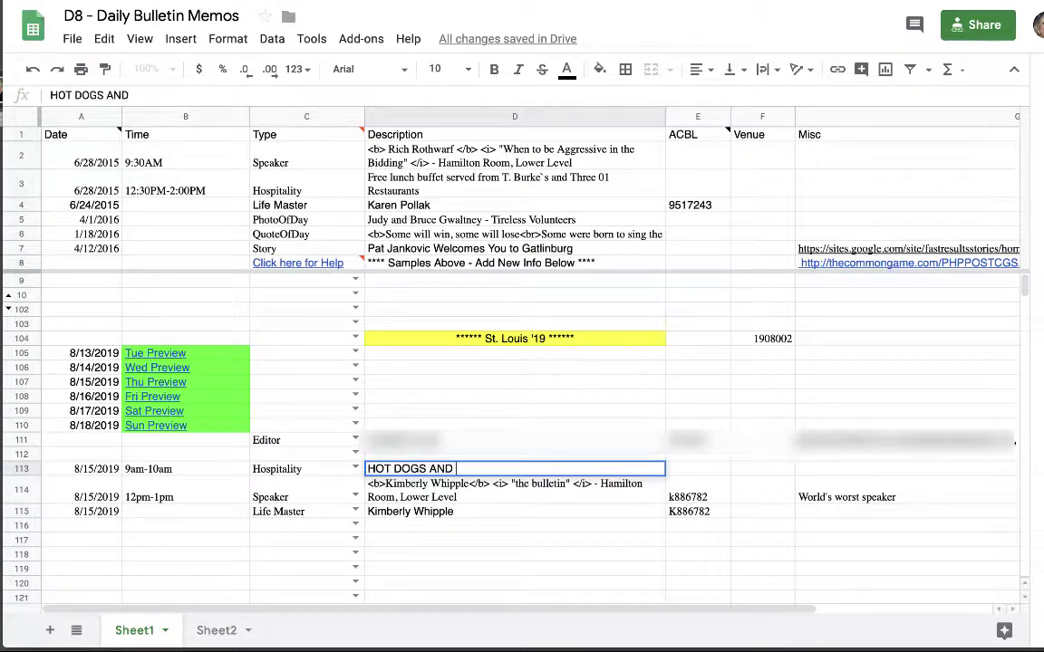
type("FRENCH FRIES -")
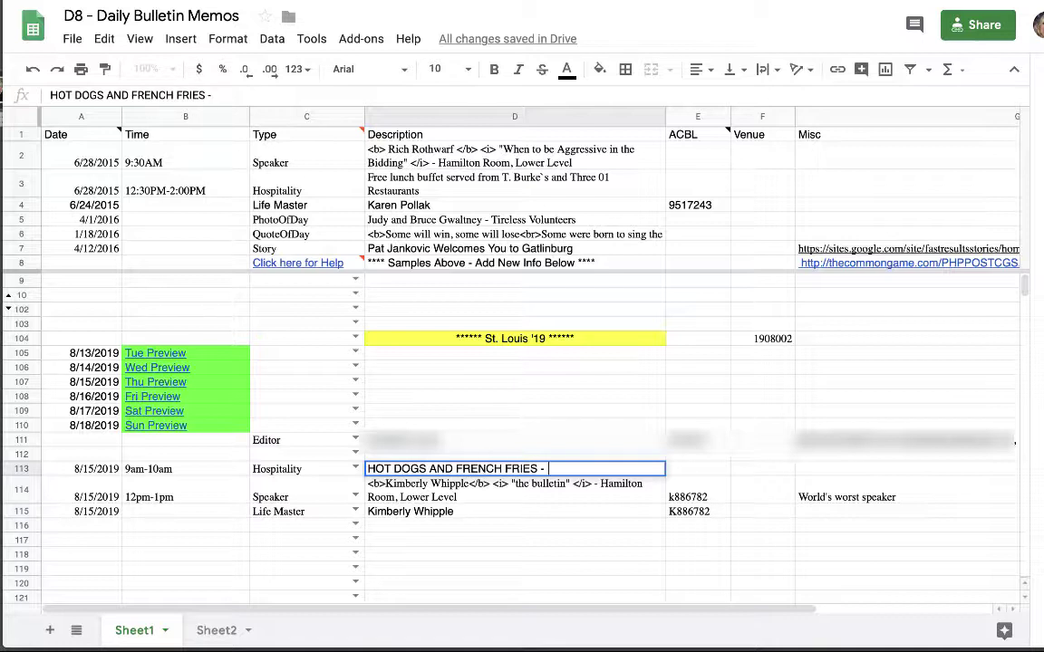
key("BackSpace")
key("Return")
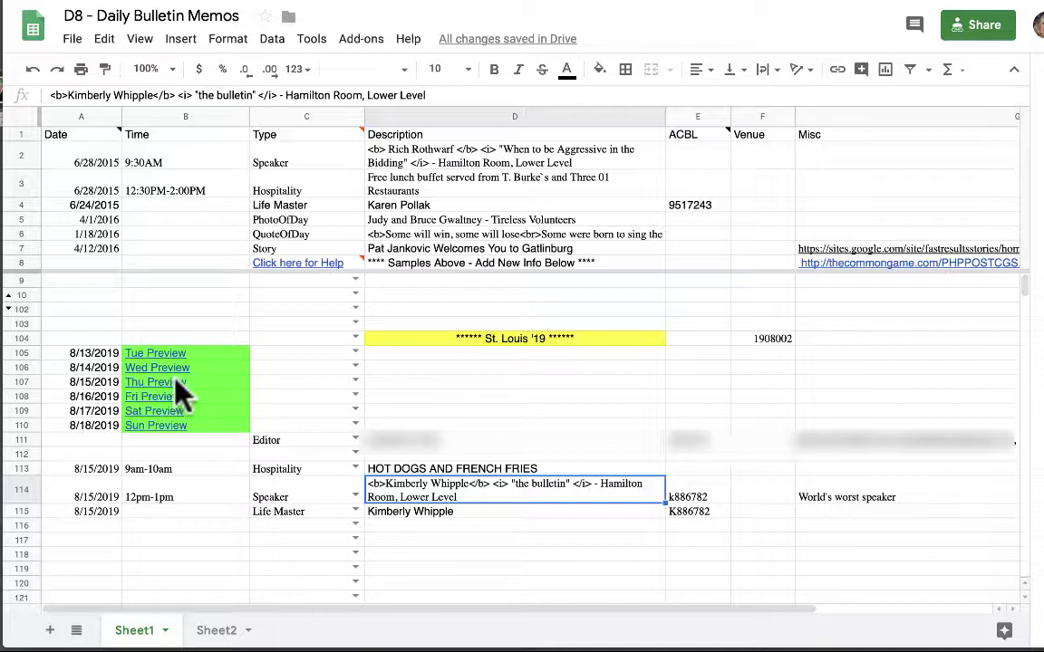
Verify the St. Louis Thursday, August 15 bulletin's hospitality reads HOT DOGS AND FRENCH FRIES.
mouse_move(172, 381)
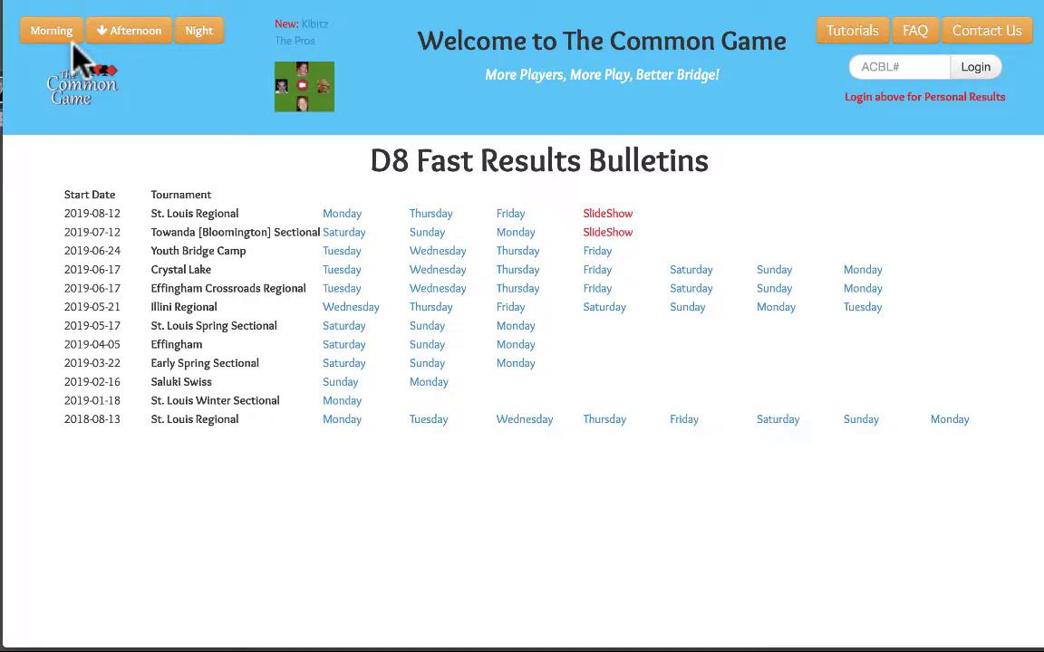
left_click(431, 217)
scroll(433, 227, "down", 2)
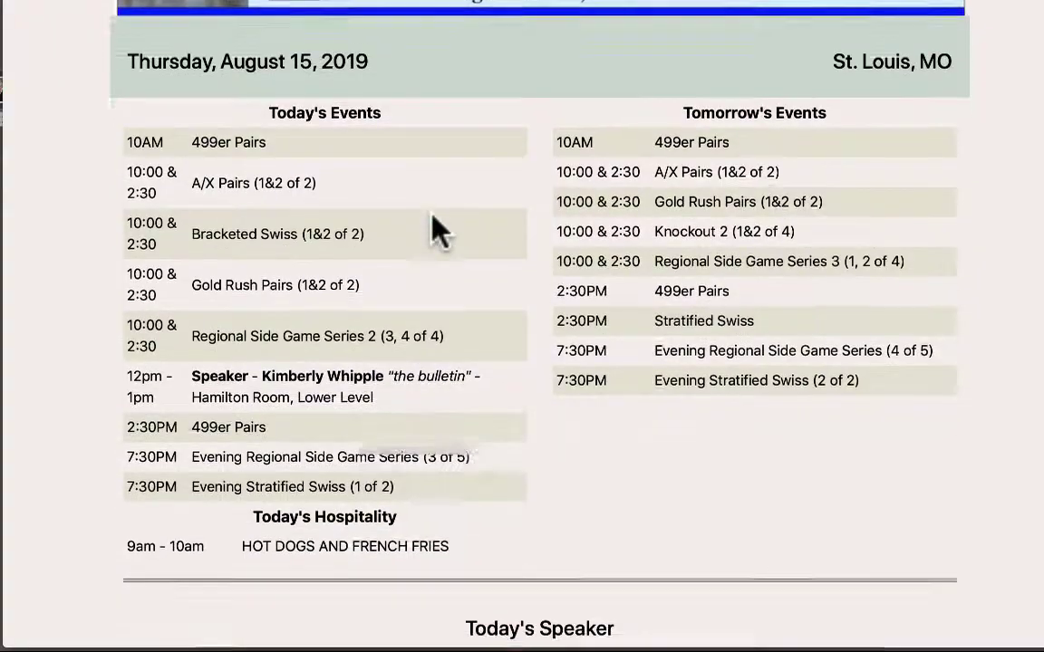
scroll(435, 231, "down", 1)
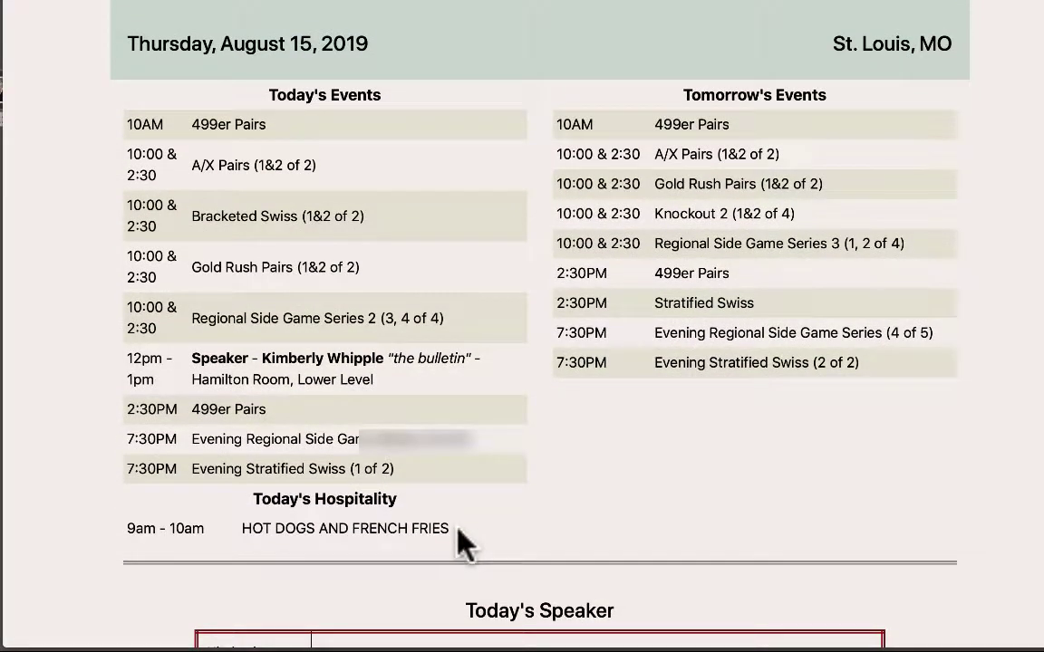